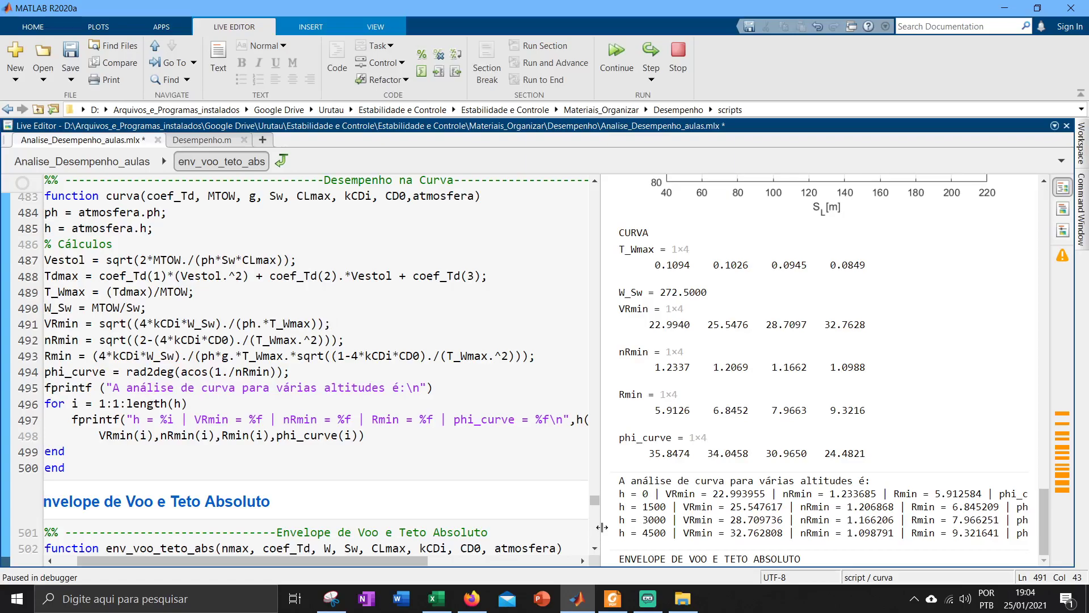
- Examine the terms and parentheses of the nRmin expression on line 492 of the curva function
{"action": "left_click_drag", "start_coordinate": [381, 561], "coordinate": [296, 562]}
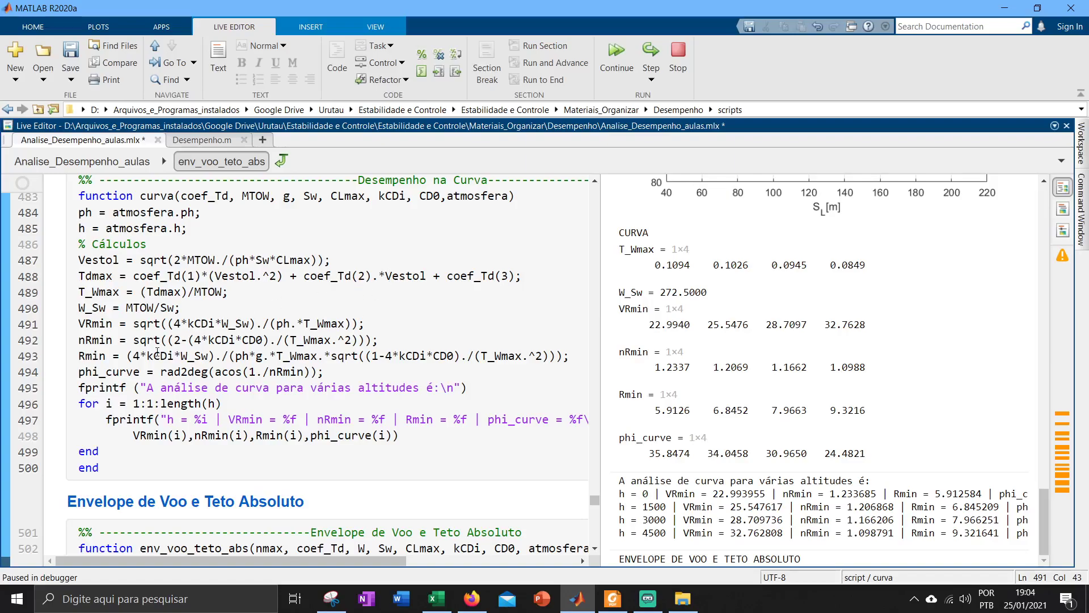
{"action": "left_click", "coordinate": [190, 342]}
{"action": "left_click", "coordinate": [178, 343]}
{"action": "left_click_drag", "start_coordinate": [113, 339], "coordinate": [70, 343]}
{"action": "left_click", "coordinate": [141, 339]}
{"action": "double_click", "coordinate": [178, 341]}
{"action": "left_click_drag", "start_coordinate": [187, 343], "coordinate": [324, 341]}
{"action": "left_click", "coordinate": [279, 343]}
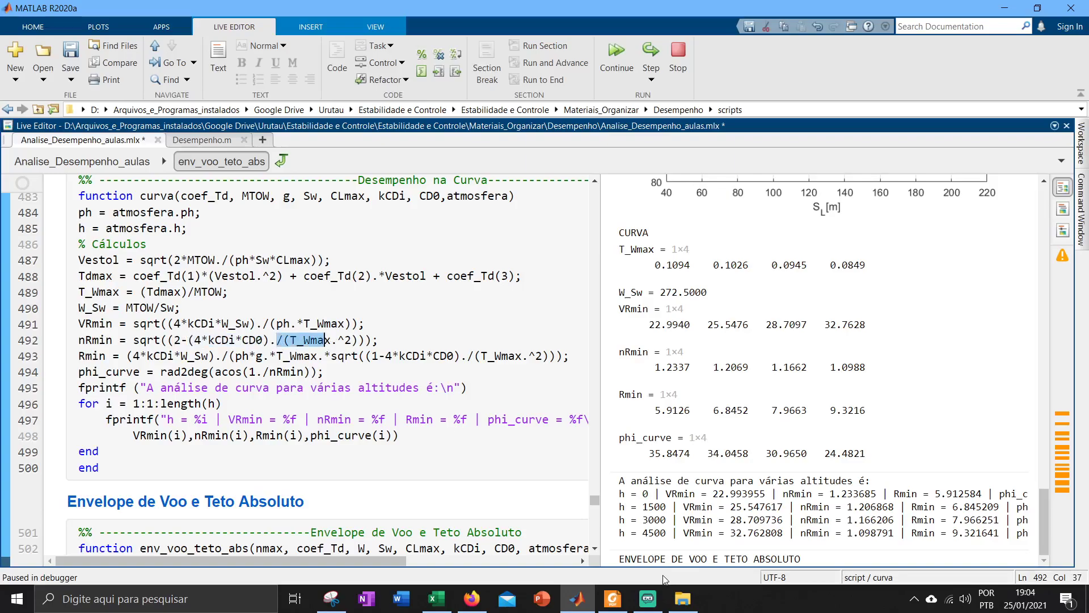
- Switch to the PDF in Foxit Reader, examine the nRmin formula from Equation 4.151b up close, and return to MATLAB
{"action": "left_click", "coordinate": [613, 598]}
{"action": "scroll", "coordinate": [528, 357], "scroll_direction": "up", "scroll_amount": 5}
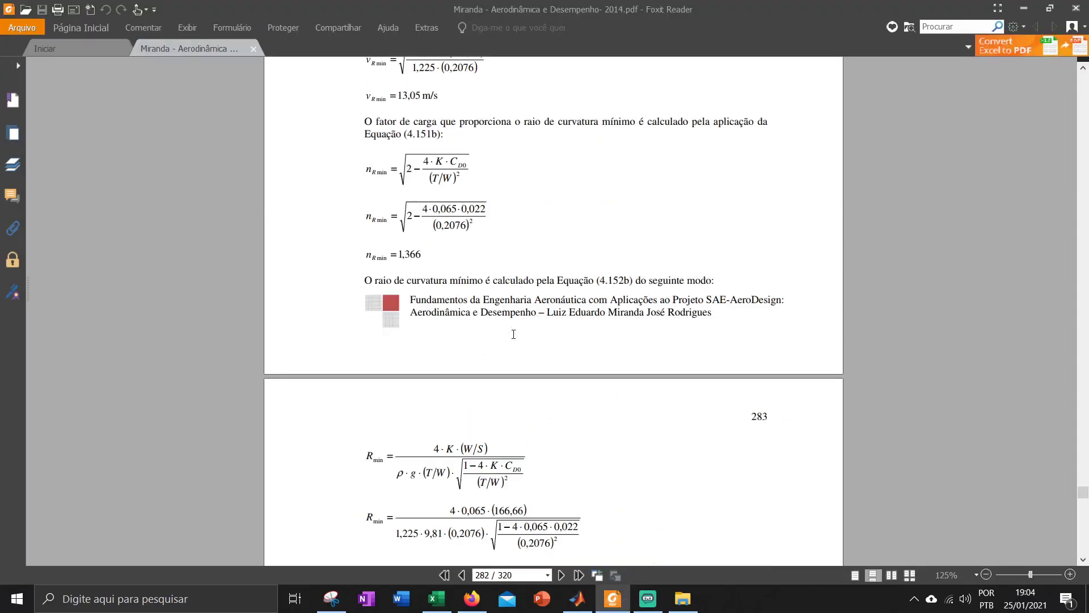
{"action": "scroll", "coordinate": [430, 369], "scroll_direction": "up", "scroll_amount": 4}
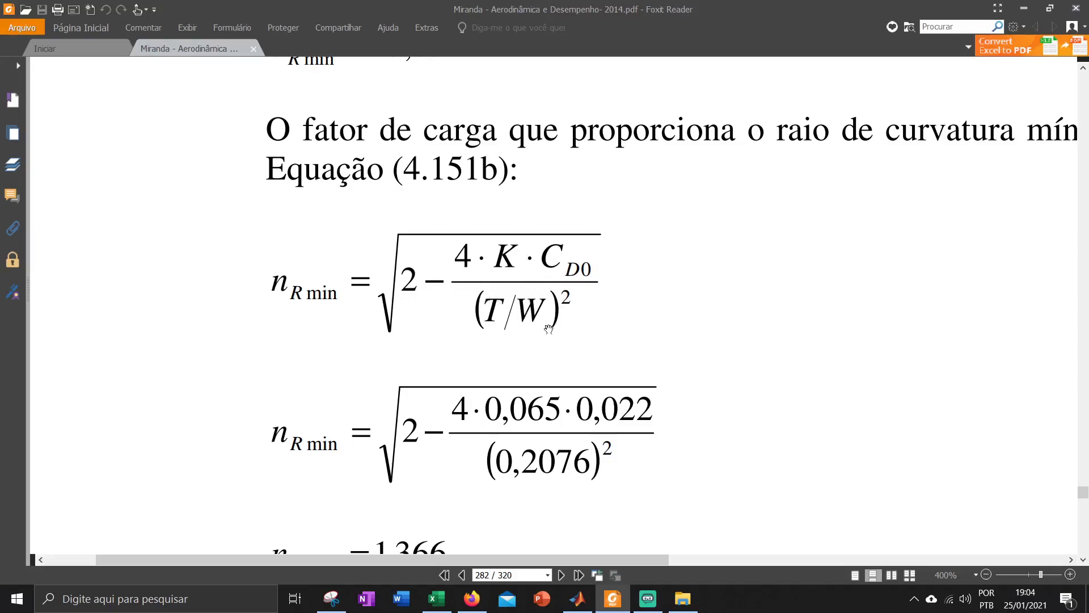
{"action": "left_click", "coordinate": [1024, 8]}
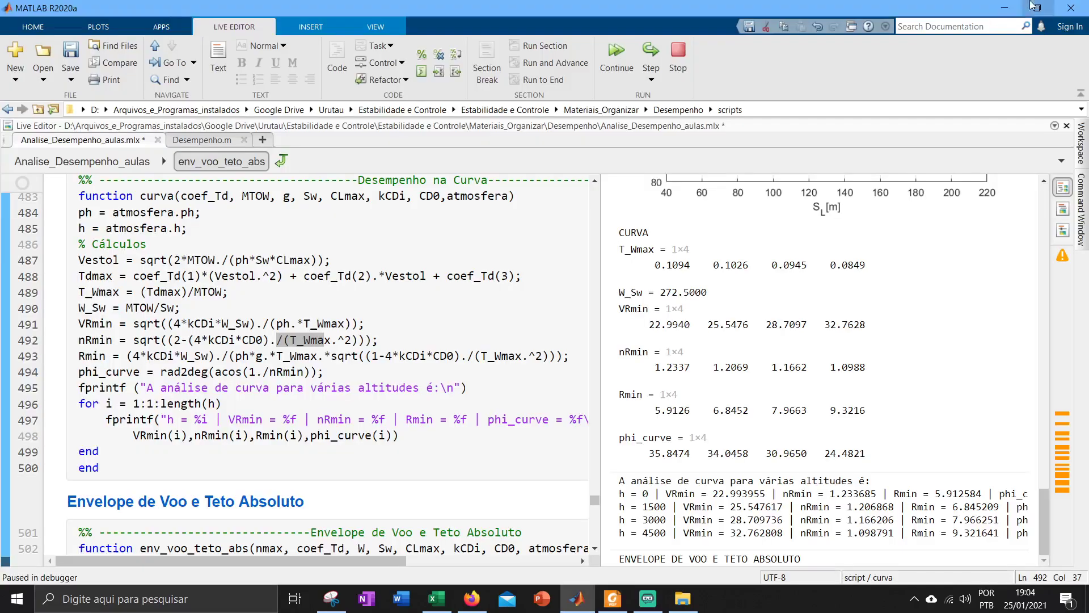
- Check the parenthesis pairs around 4*kCDi*CD0 in the nRmin and Rmin expressions on lines 492 and 493
{"action": "left_click", "coordinate": [190, 340]}
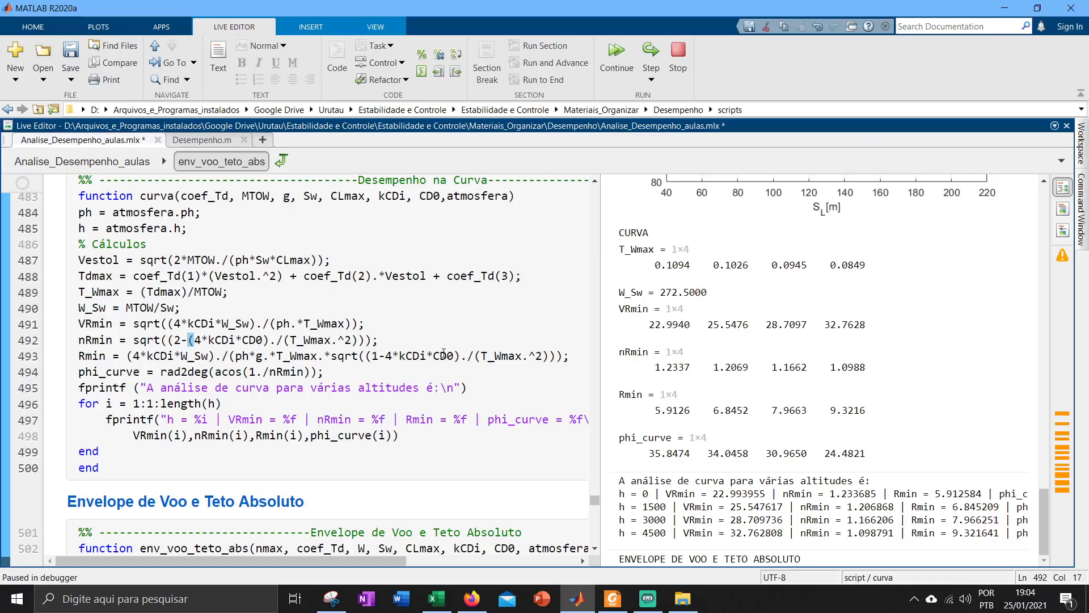
{"action": "left_click", "coordinate": [374, 356]}
{"action": "left_click", "coordinate": [270, 341]}
{"action": "key", "text": "shift+Left"}
{"action": "left_click", "coordinate": [170, 341]}
{"action": "left_click", "coordinate": [369, 358]}
{"action": "left_click", "coordinate": [456, 358]}
- Switch to Excel and enclose 4*F$4*G$4 in parentheses in the nRmin formula in G12, applying it to the rows below
{"action": "left_click", "coordinate": [436, 599]}
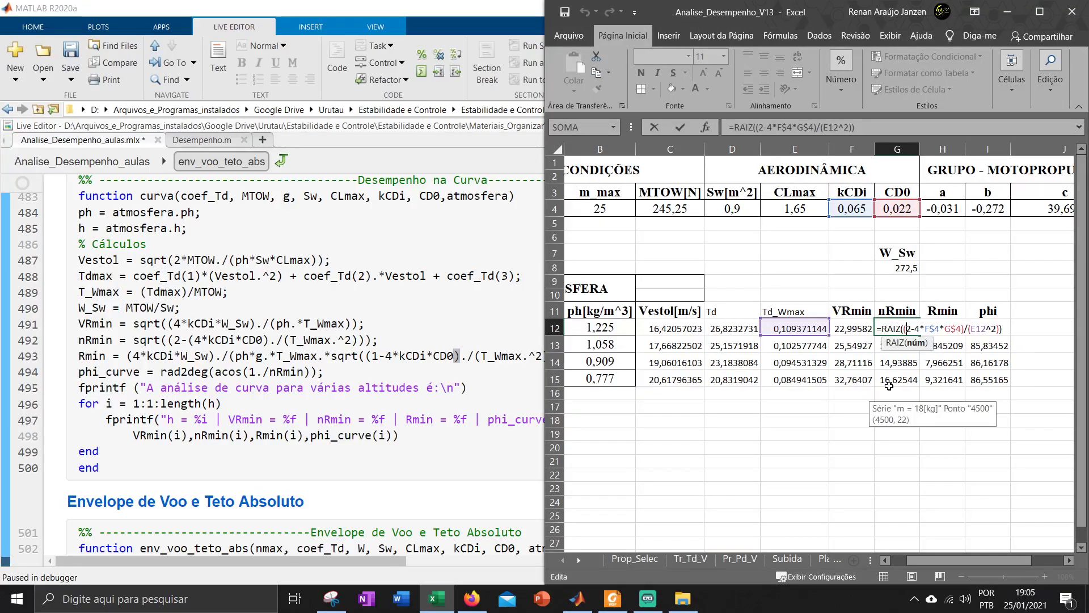
{"action": "key", "text": "Right"}
{"action": "key", "text": "Right"}
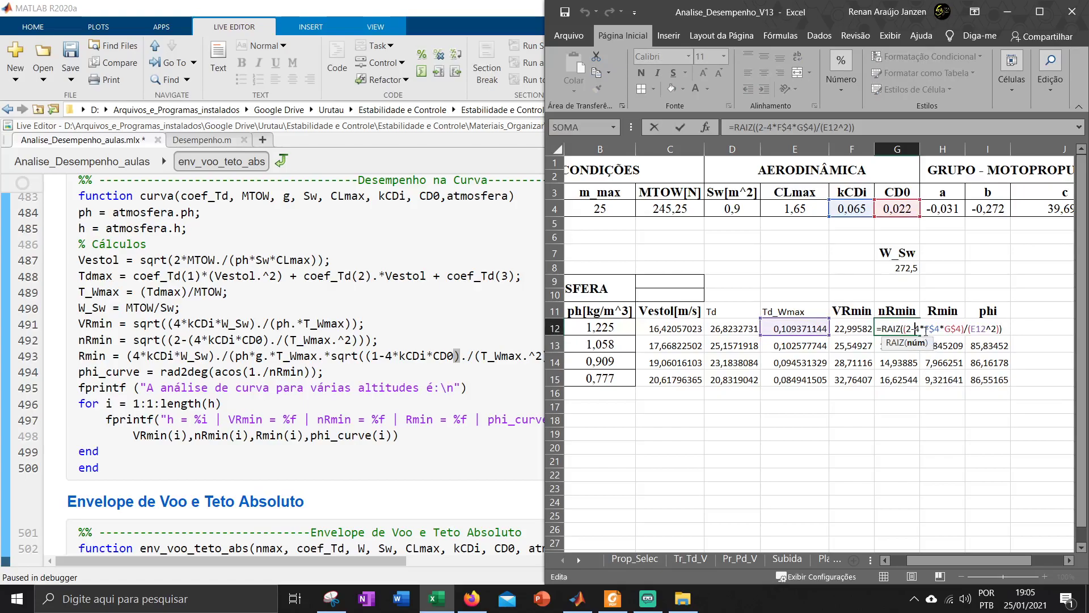
{"action": "type", "text": "("}
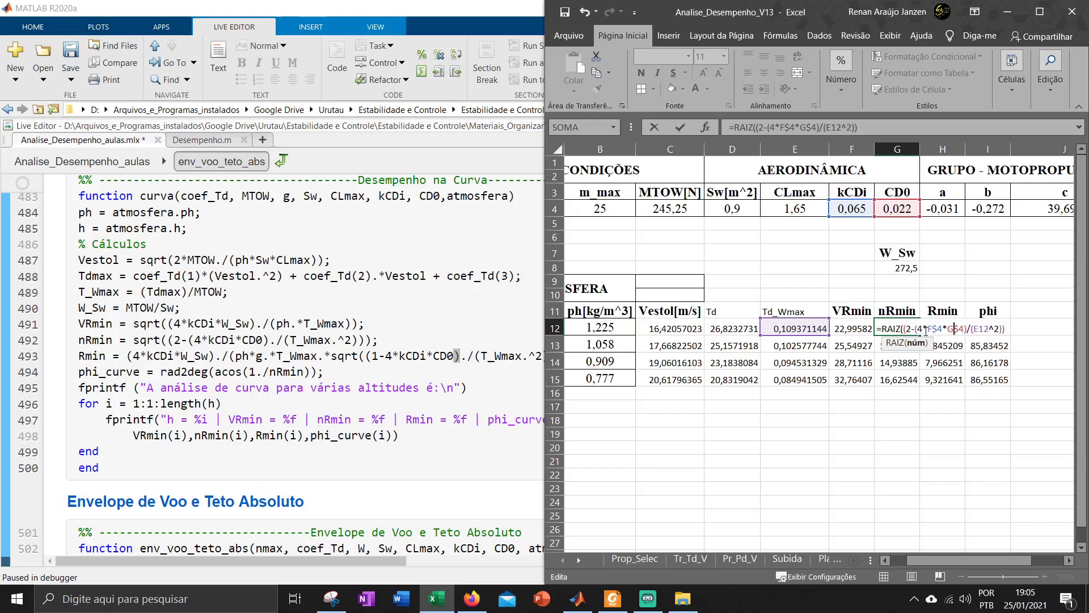
{"action": "type", "text": ")"}
{"action": "key", "text": "Return"}
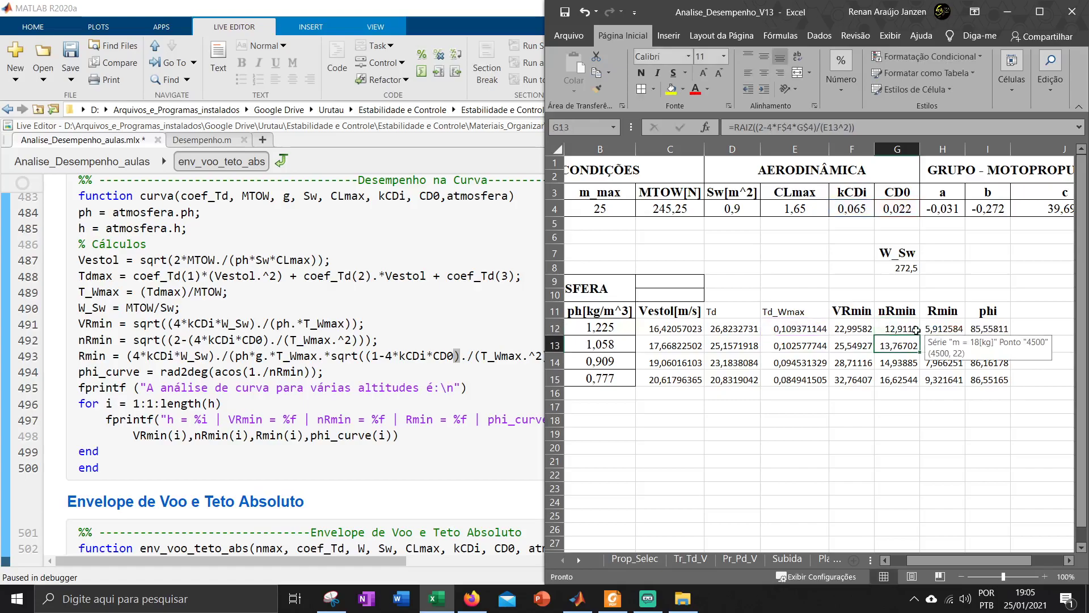
{"action": "double_click", "coordinate": [907, 330]}
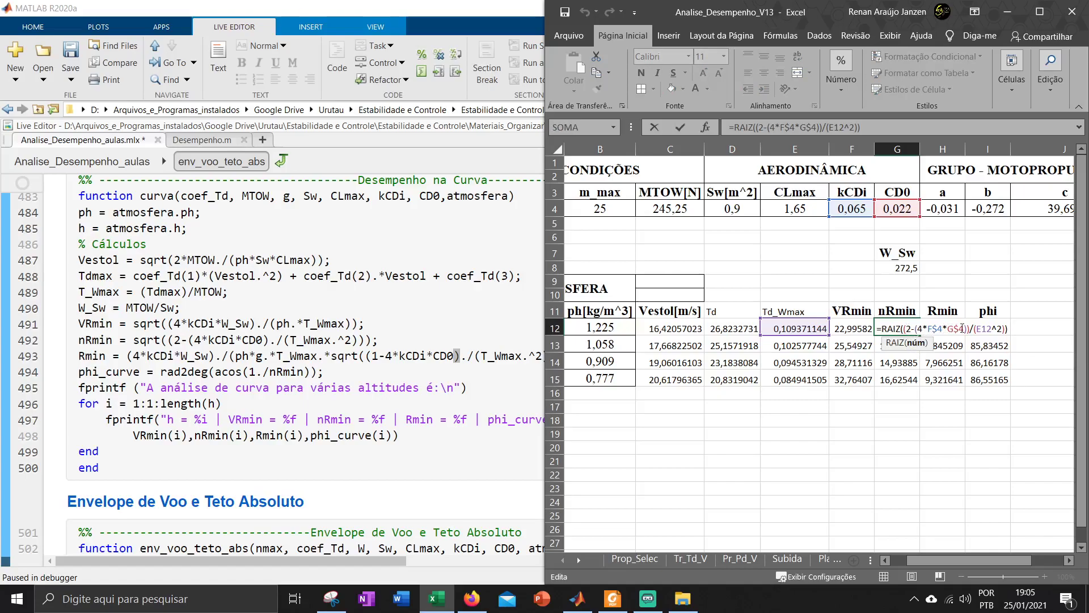
{"action": "key", "text": "Return"}
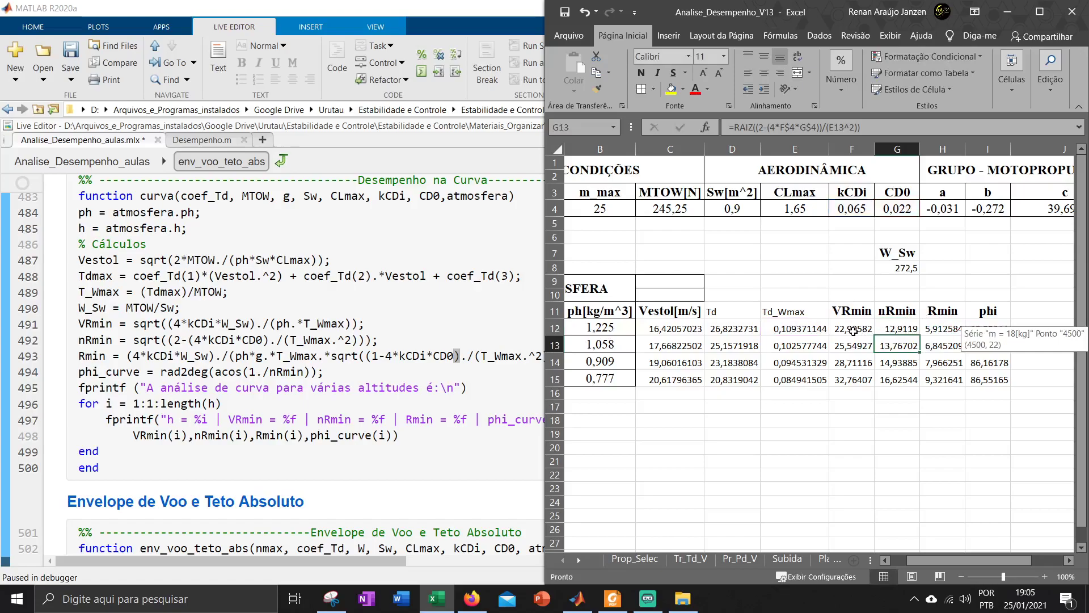
- Show MATLAB's output beside the spreadsheet, compare the VRmin values, and review the nRmin formula in G12
{"action": "left_click_drag", "start_coordinate": [402, 560], "coordinate": [571, 550]}
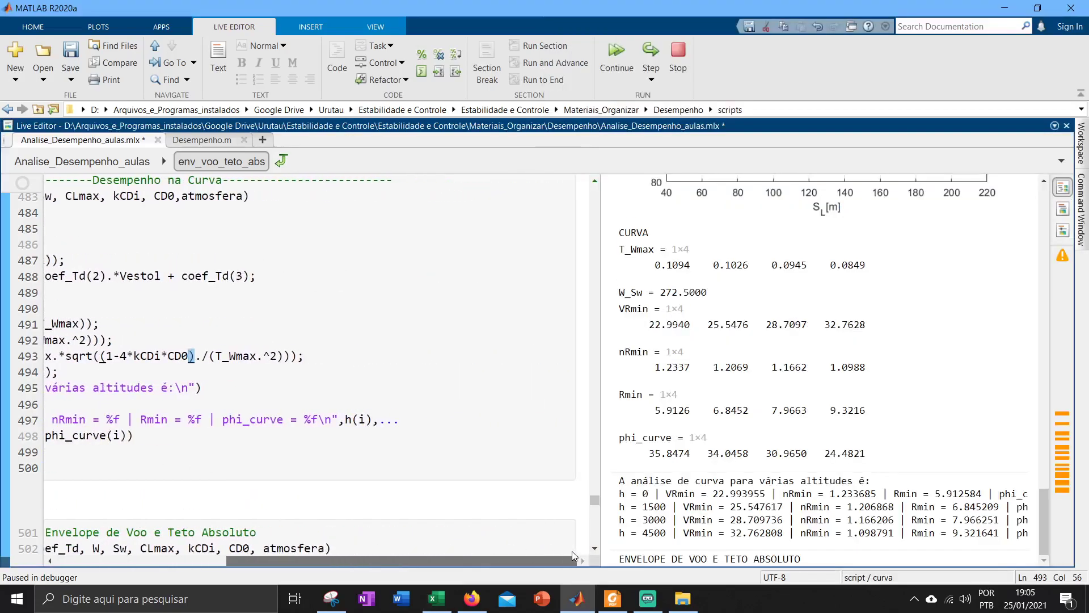
{"action": "left_click", "coordinate": [577, 557]}
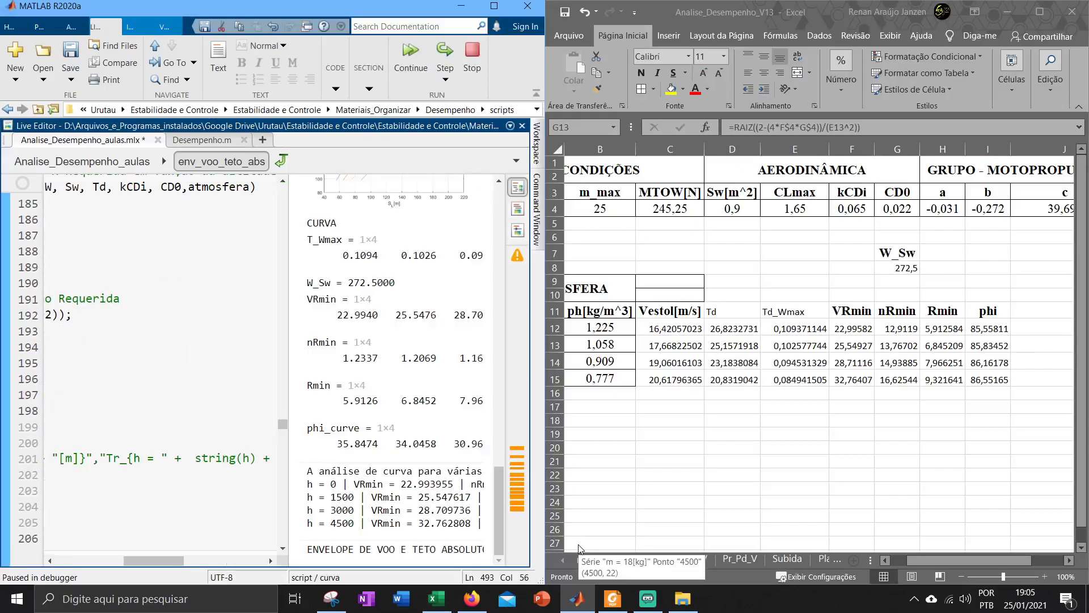
{"action": "left_click_drag", "start_coordinate": [288, 372], "coordinate": [133, 375]}
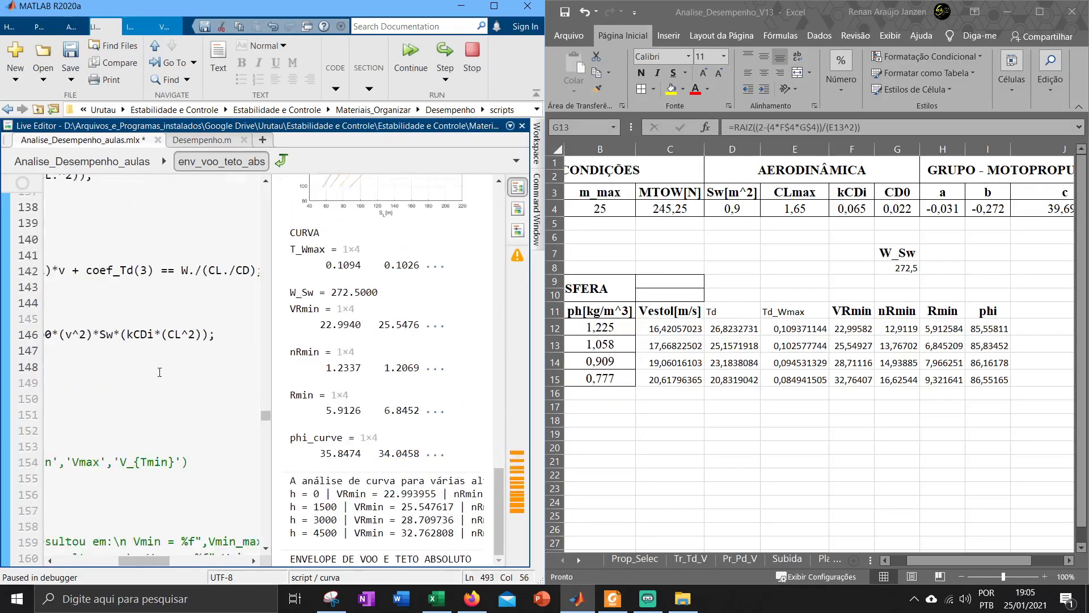
{"action": "left_click", "coordinate": [857, 327]}
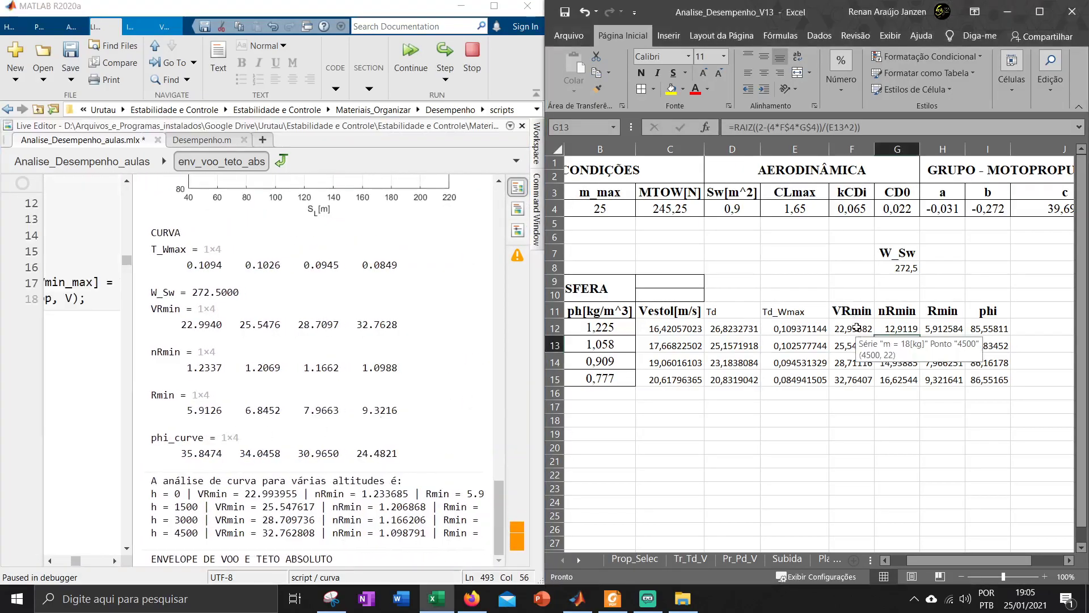
{"action": "left_click_drag", "start_coordinate": [856, 327], "coordinate": [867, 381]}
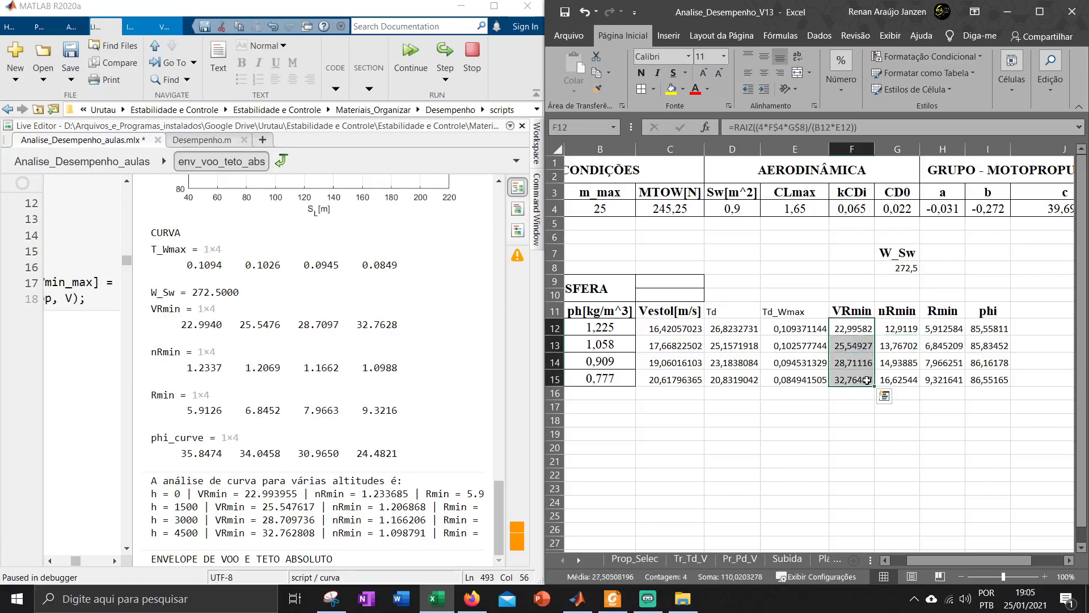
{"action": "double_click", "coordinate": [909, 324]}
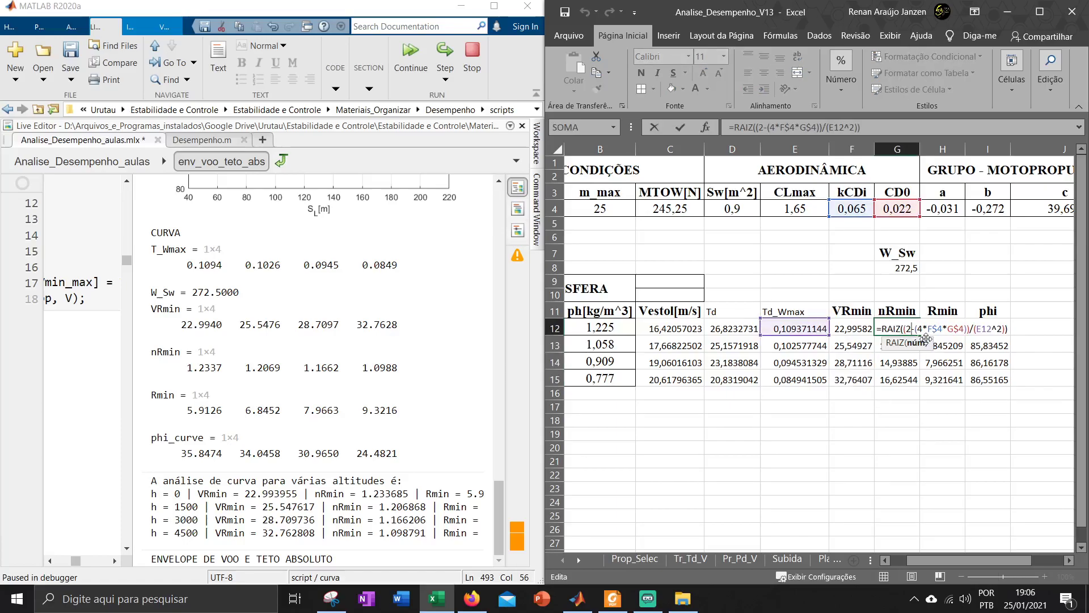
{"action": "key", "text": "Return"}
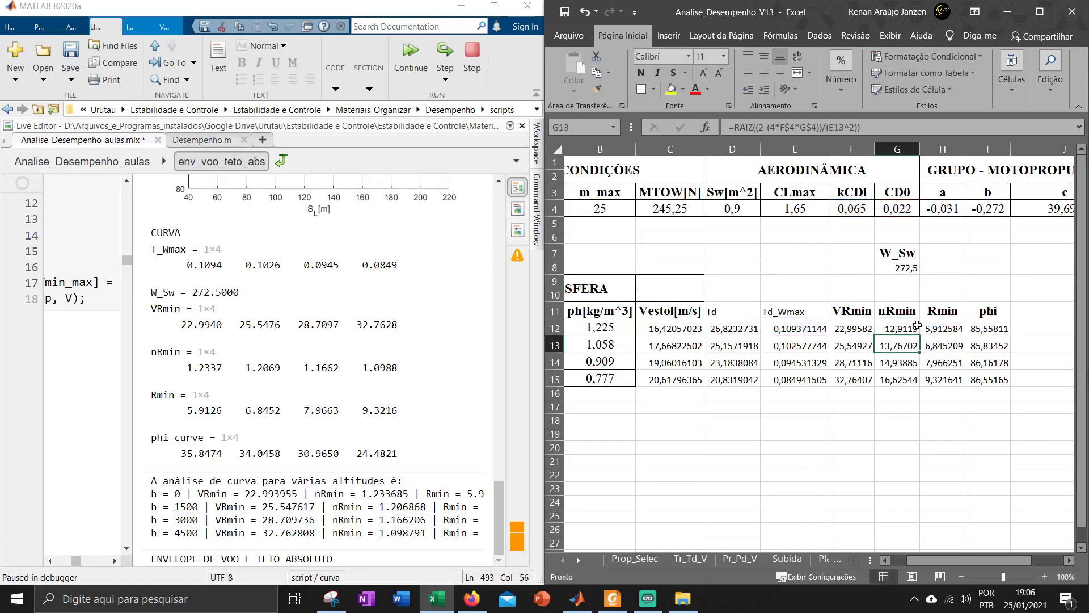
- Try a maximum mass m_max of 20 in B4, and undo the change
{"action": "left_click", "coordinate": [671, 211]}
{"action": "left_click", "coordinate": [631, 207]}
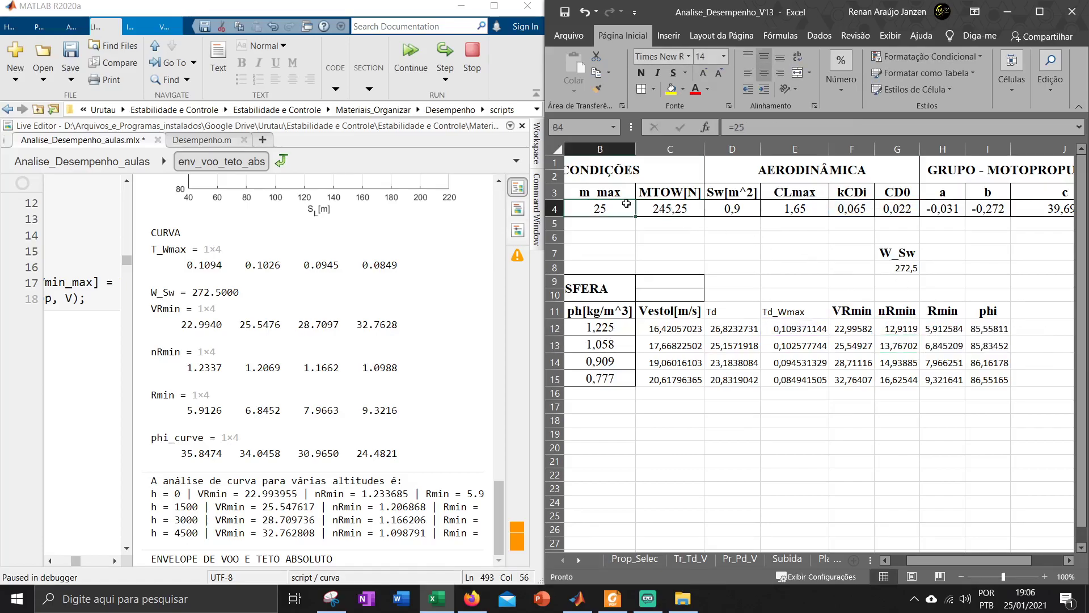
{"action": "left_click_drag", "start_coordinate": [919, 562], "coordinate": [903, 558]}
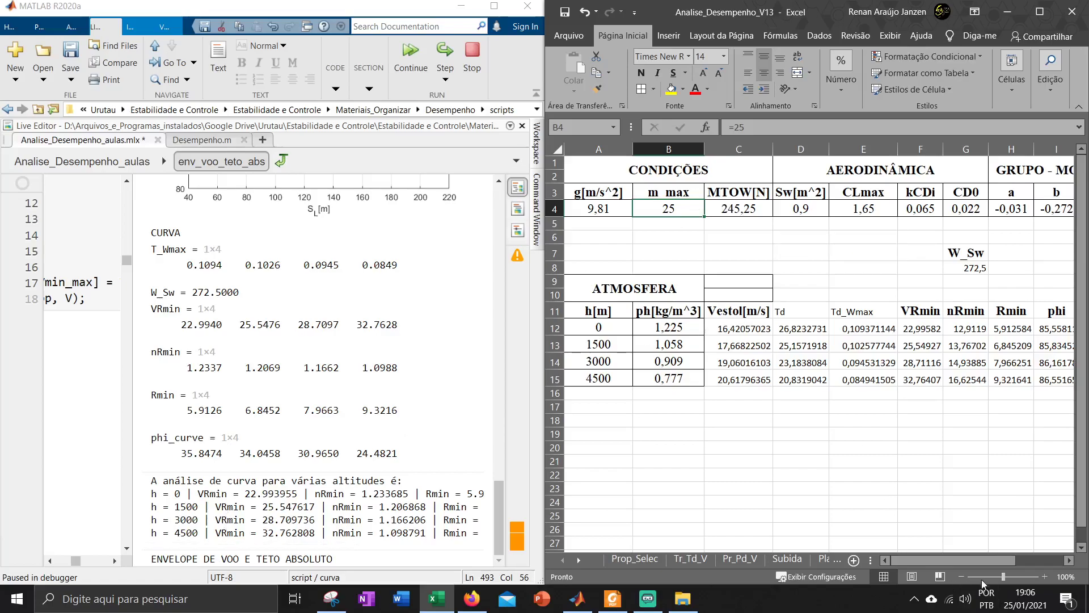
{"action": "mouse_move", "coordinate": [962, 561]}
{"action": "left_mouse_down"}
{"action": "mouse_move", "coordinate": [982, 562]}
{"action": "mouse_move", "coordinate": [959, 561]}
{"action": "left_mouse_up"}
{"action": "type", "text": "20"}
{"action": "key", "text": "ctrl+Return"}
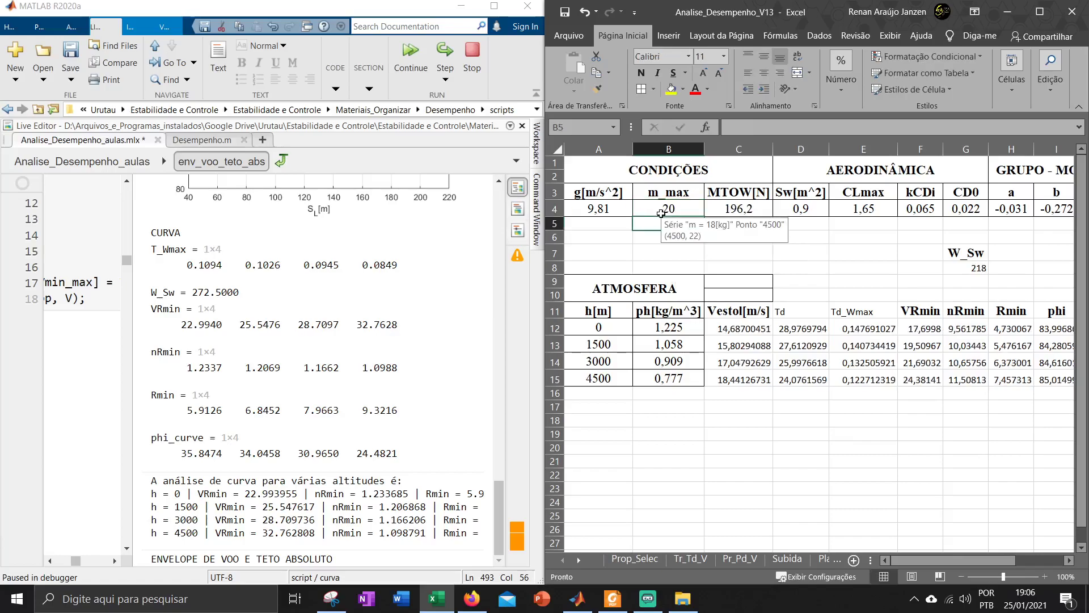
{"action": "key", "text": "ctrl+z"}
- Inspect the nRmin and phi formulas in row 12 and compare the Rmin values with MATLAB's results
{"action": "double_click", "coordinate": [977, 321]}
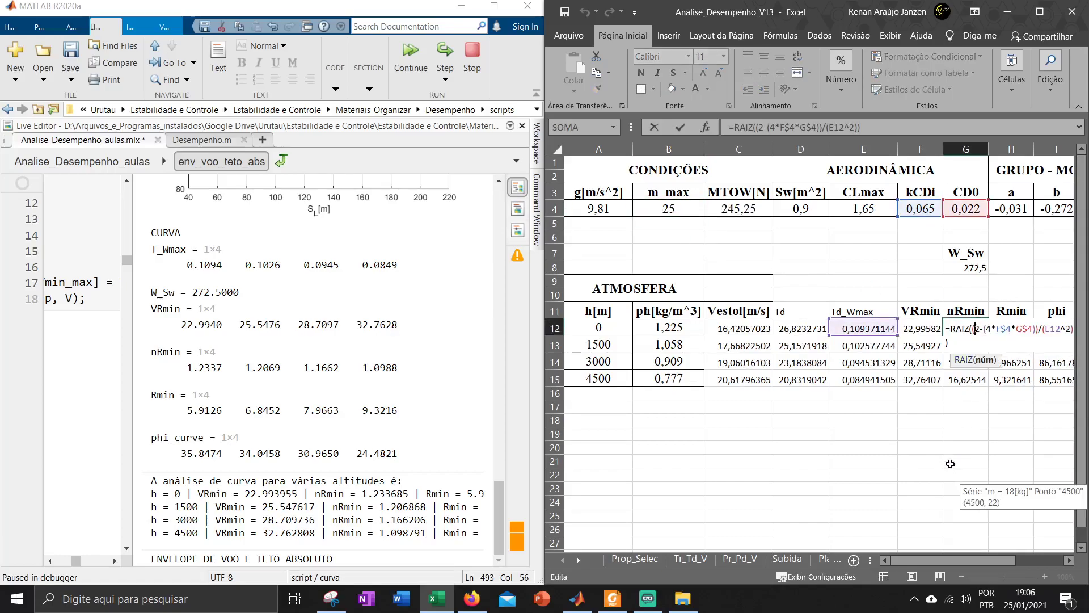
{"action": "left_click_drag", "start_coordinate": [937, 560], "coordinate": [969, 560]}
{"action": "key", "text": "Return"}
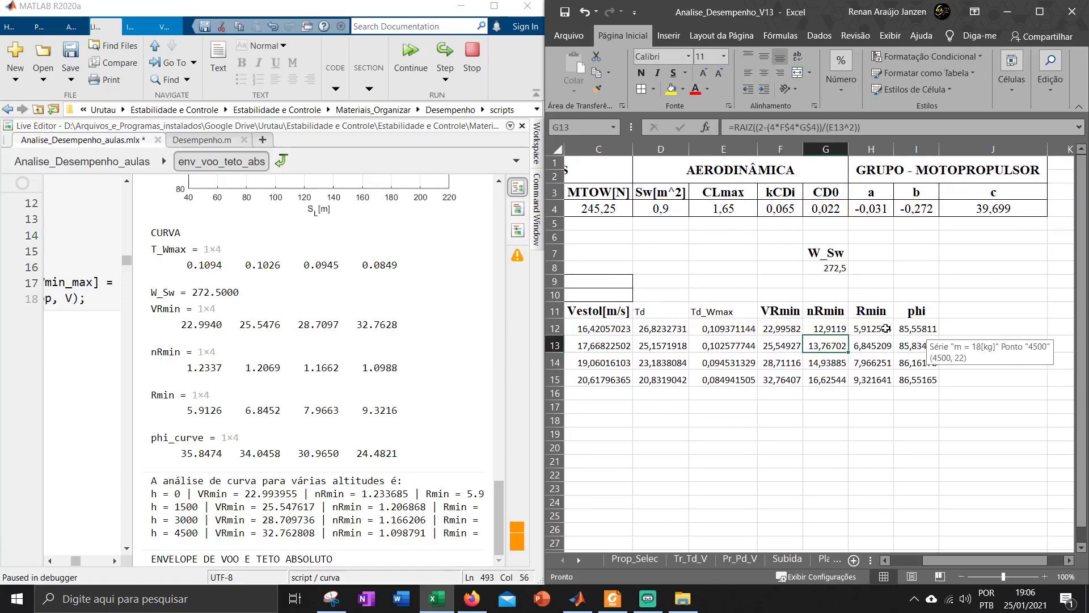
{"action": "left_click_drag", "start_coordinate": [884, 328], "coordinate": [879, 363]}
{"action": "double_click", "coordinate": [927, 329]}
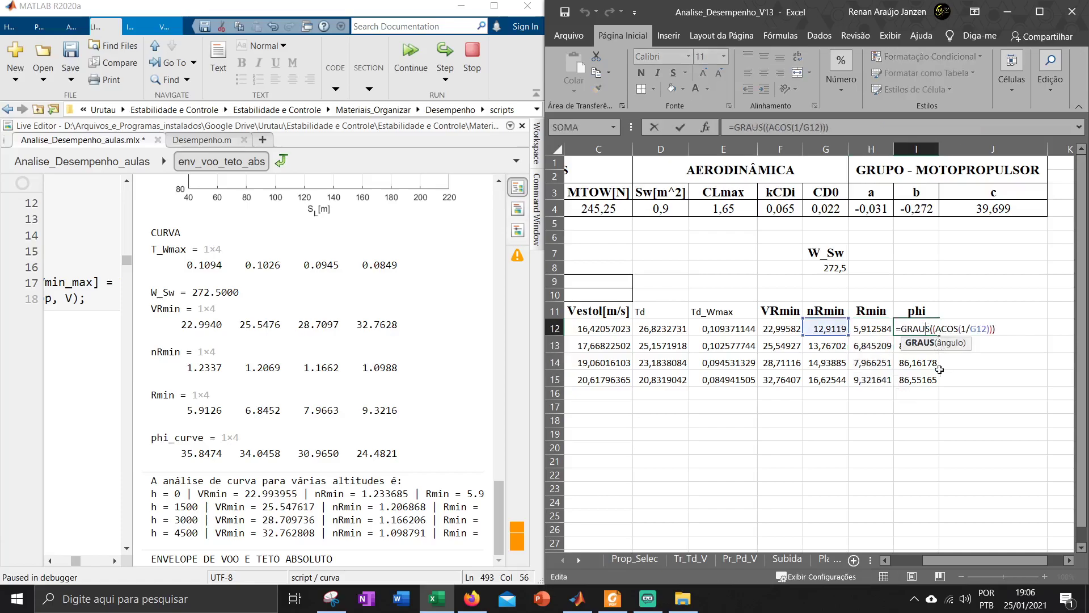
{"action": "key", "text": "Return"}
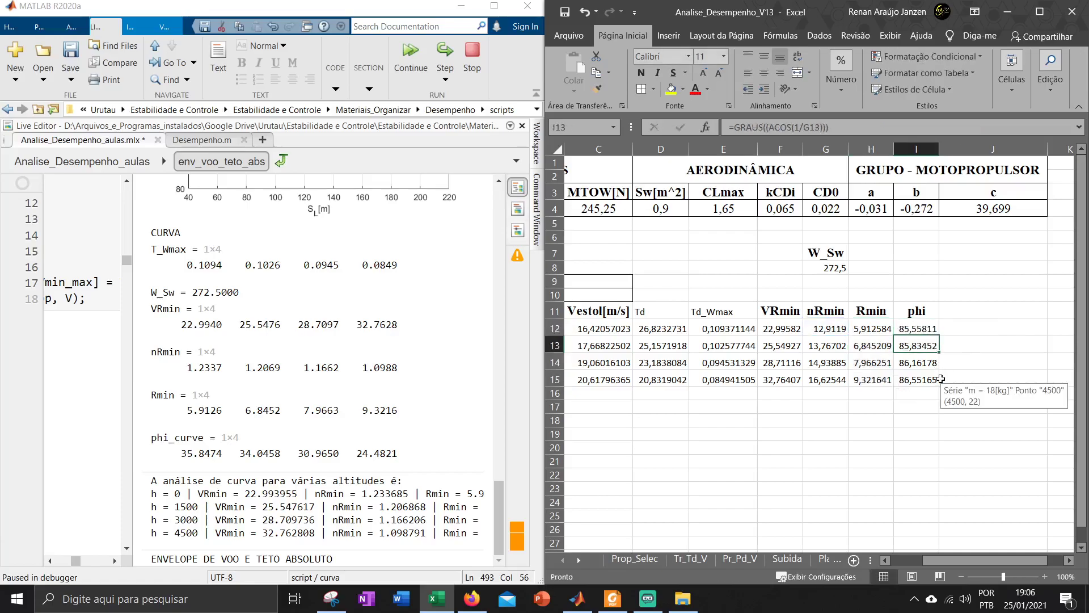
- Replace the nRmin formula in G12 with =RAIZ(), displaying MATLAB's curva calculations beside the sheet for reference
{"action": "left_click", "coordinate": [817, 328]}
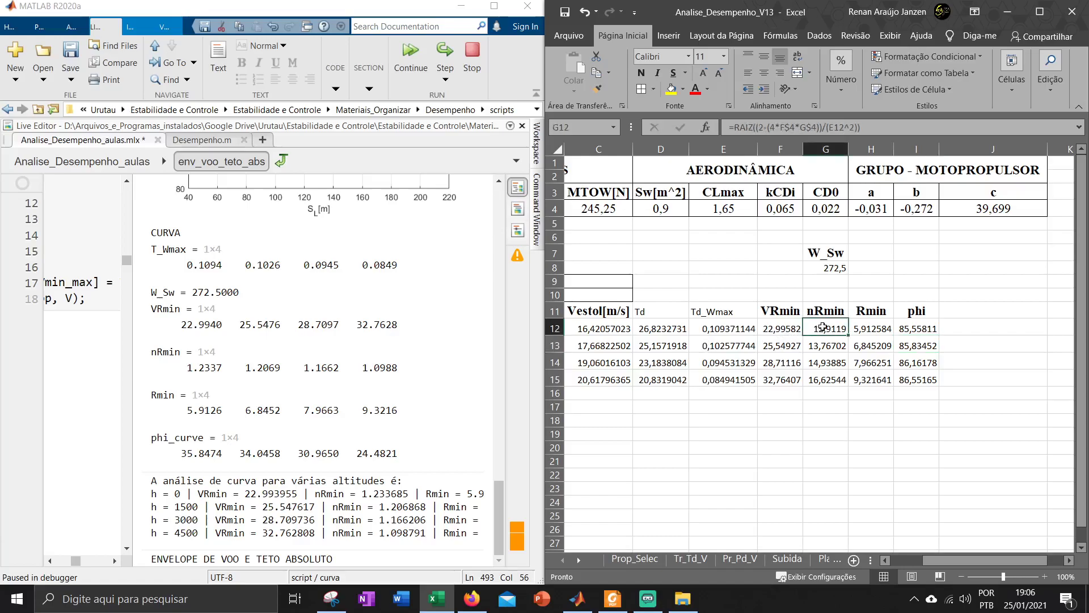
{"action": "type", "text": "=raiz"}
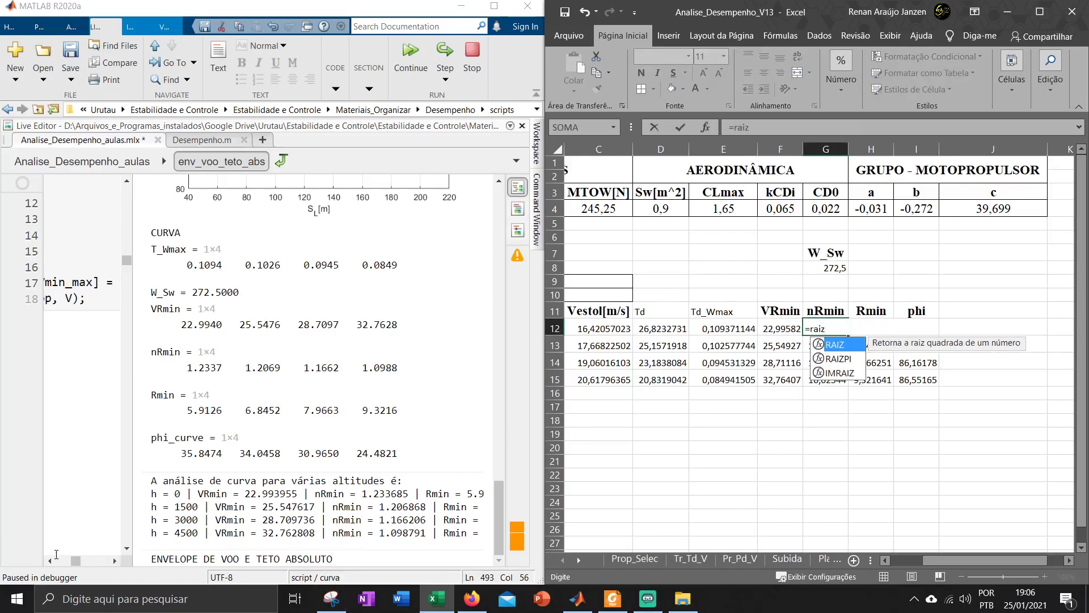
{"action": "left_click", "coordinate": [34, 564]}
{"action": "left_click_drag", "start_coordinate": [132, 374], "coordinate": [472, 419]}
{"action": "scroll", "coordinate": [332, 447], "scroll_direction": "down", "scroll_amount": 15}
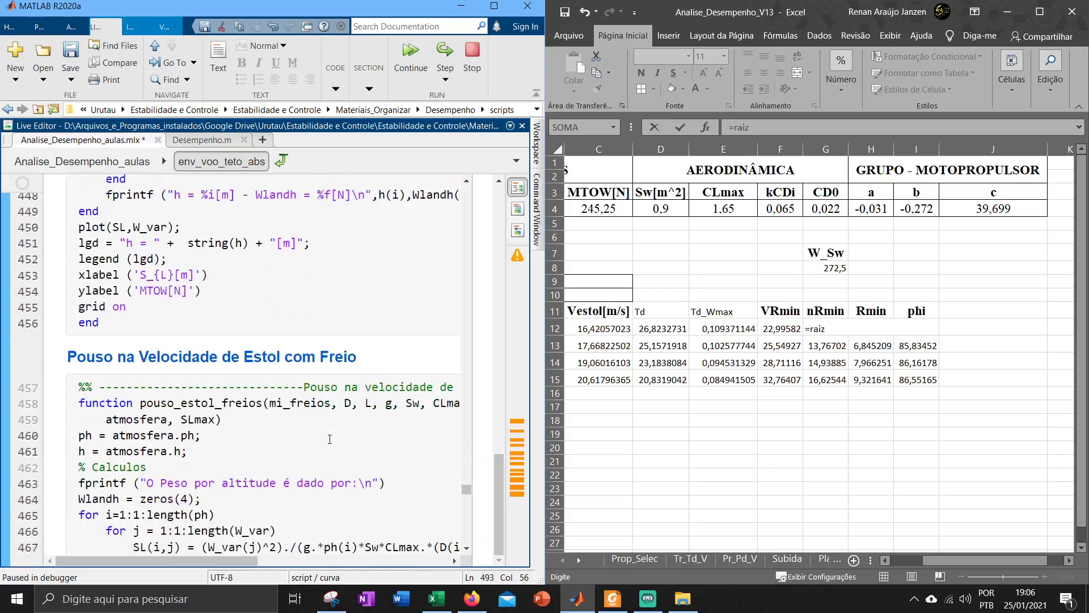
{"action": "scroll", "coordinate": [332, 447], "scroll_direction": "down", "scroll_amount": 3}
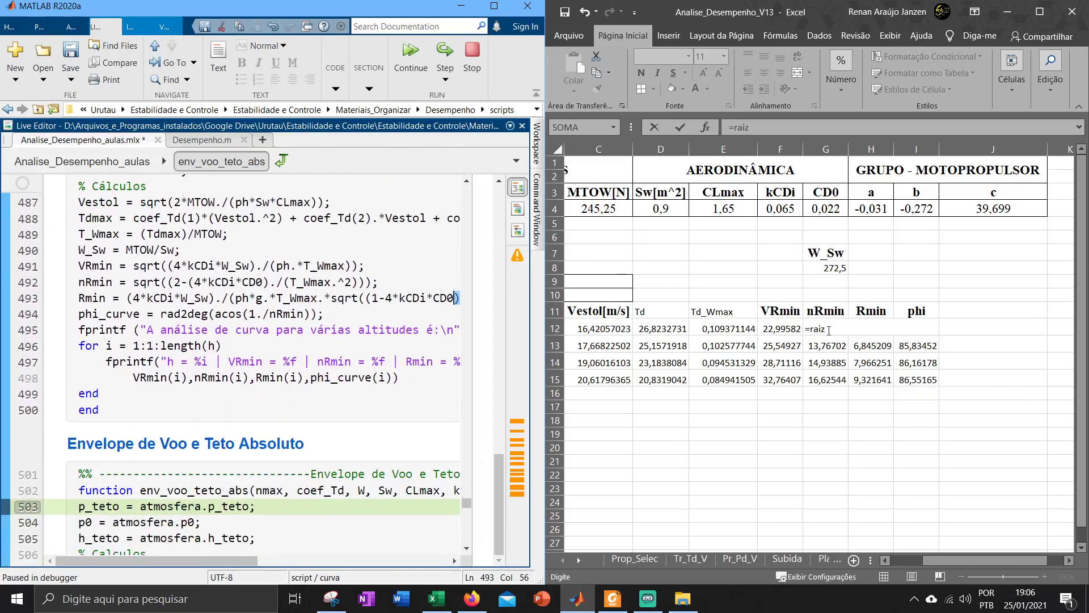
{"action": "left_click", "coordinate": [835, 329]}
{"action": "key", "text": "Tab"}
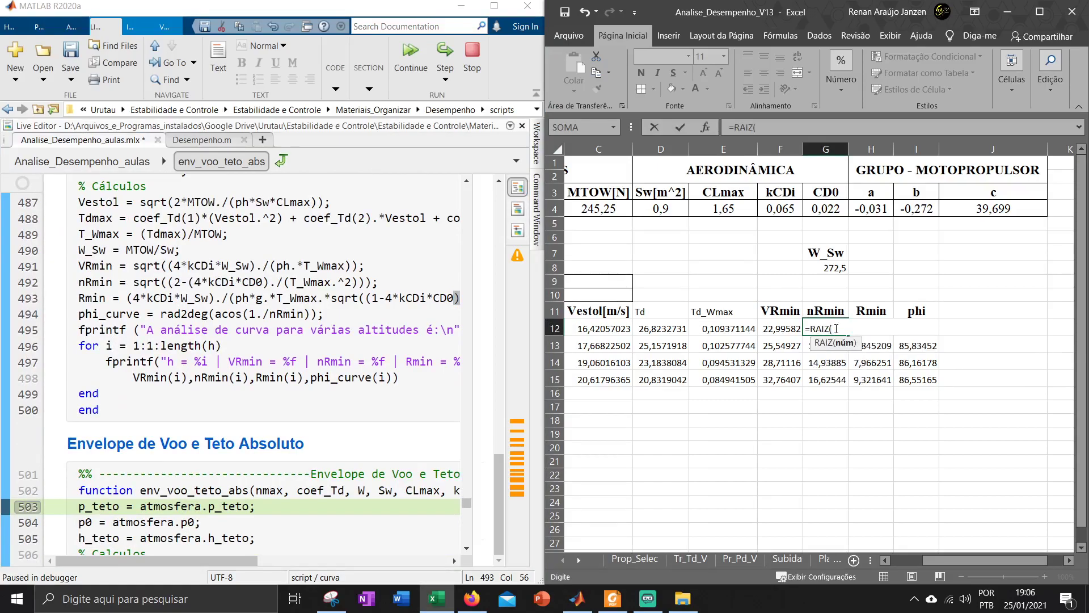
{"action": "type", "text": ")"}
- Fill the square root in G12 with the start of the nRmin expression, giving =RAIZ((2-(4*)))
{"action": "left_click", "coordinate": [794, 128]}
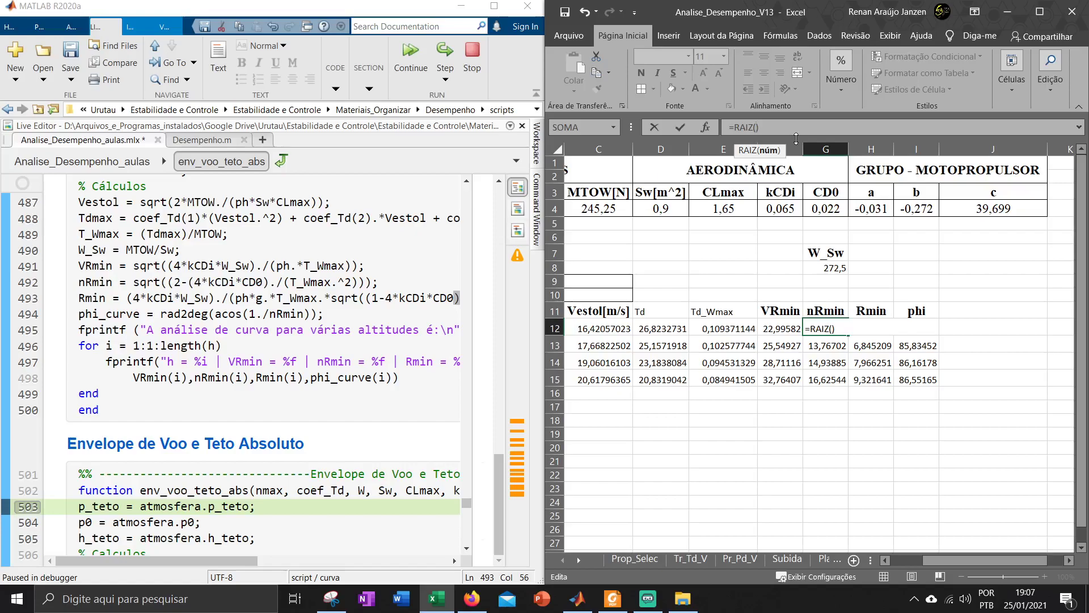
{"action": "type", "text": "()"}
{"action": "type", "text": "2-"}
{"action": "type", "text": "()"}
{"action": "type", "text": "4*"}
{"action": "left_click", "coordinate": [758, 126]}
{"action": "left_click", "coordinate": [778, 127]}
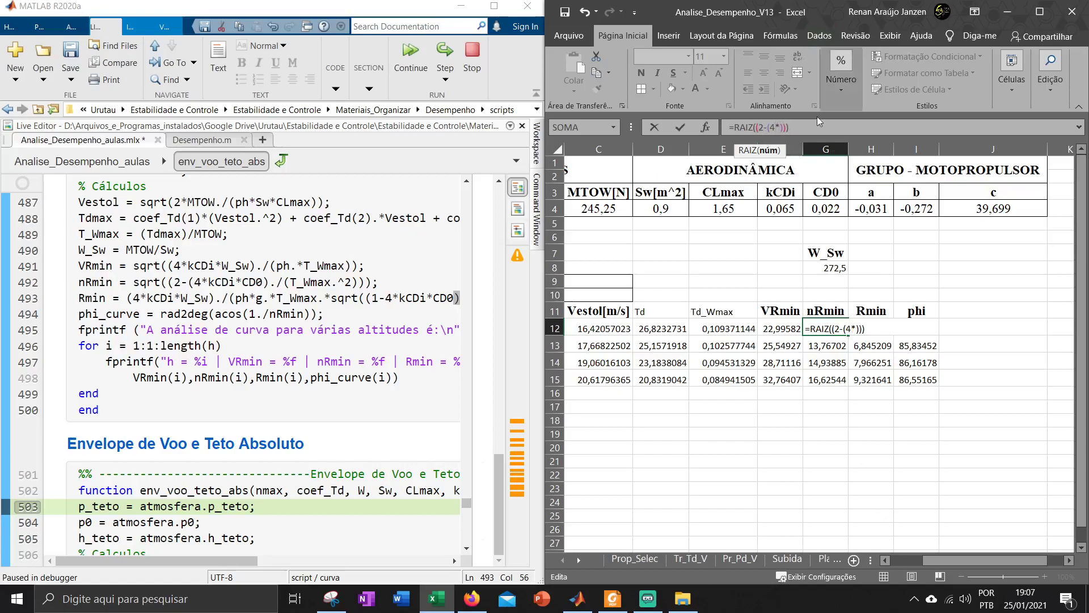
- Following MATLAB's nRmin line, multiply the 4 in G12's formula by kCDi (F4) and CD0 (G4)
{"action": "left_click_drag", "start_coordinate": [983, 559], "coordinate": [938, 557]}
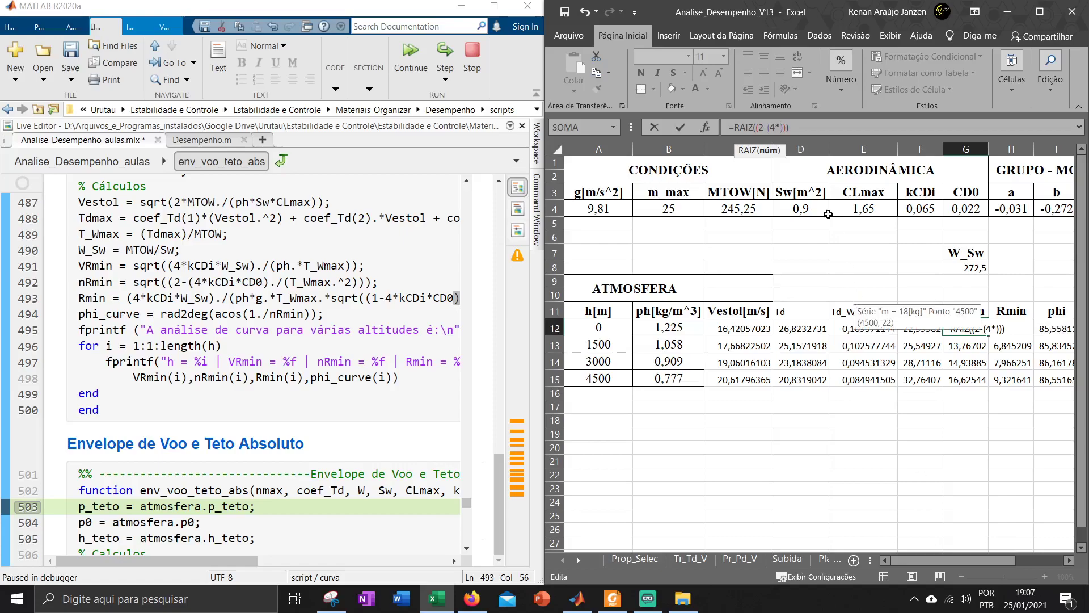
{"action": "left_click_drag", "start_coordinate": [379, 282], "coordinate": [68, 280]}
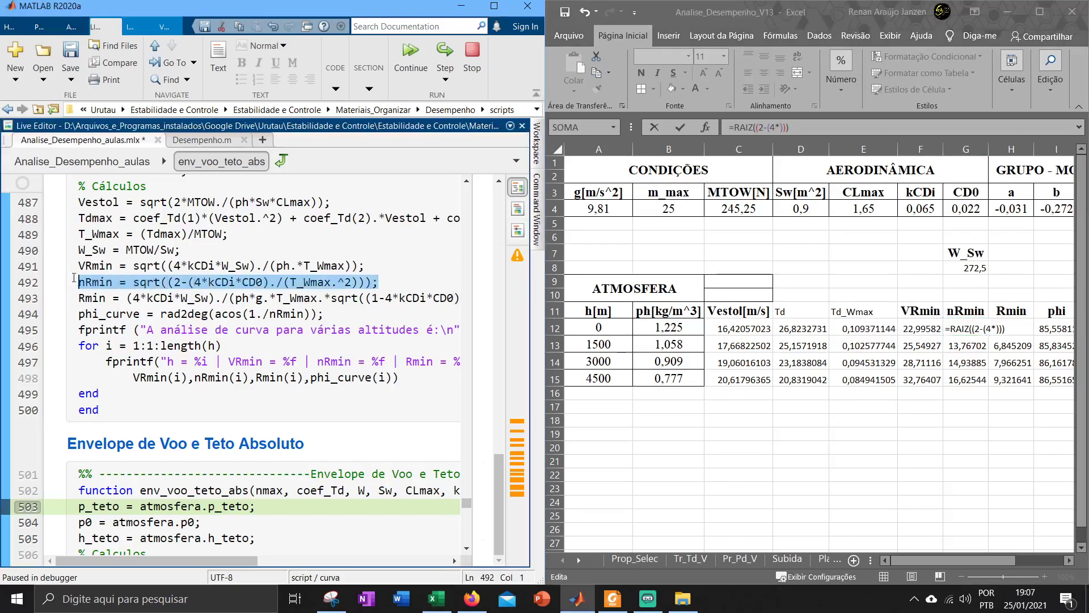
{"action": "left_click", "coordinate": [786, 128]}
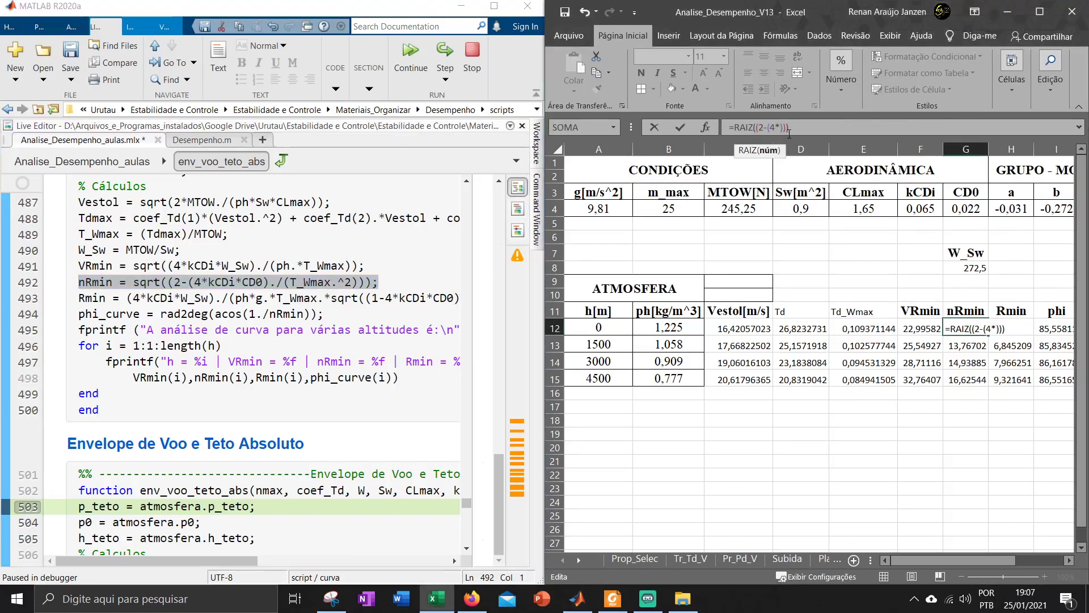
{"action": "left_click", "coordinate": [914, 208]}
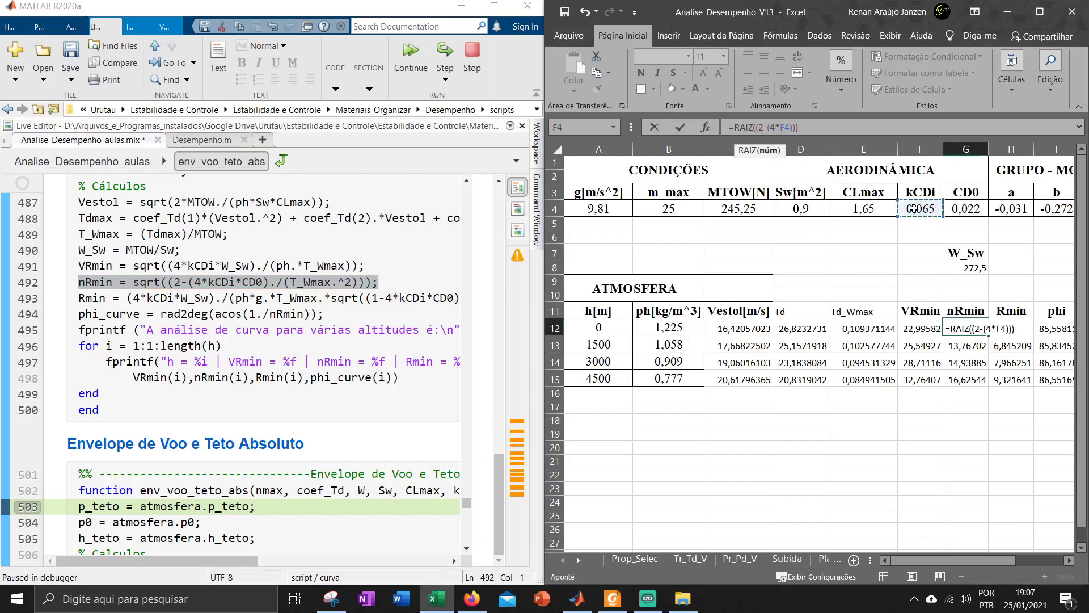
{"action": "type", "text": "*"}
{"action": "left_click", "coordinate": [973, 210]}
{"action": "left_click", "coordinate": [811, 128]}
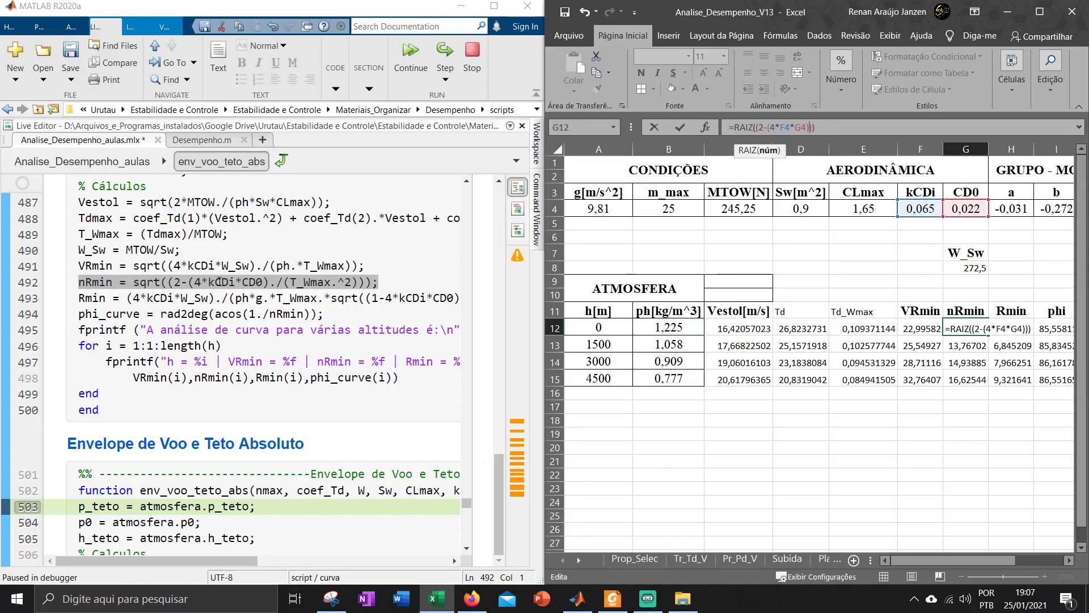
- Divide the (4*F4*G4) term in G12's formula by the squared Td_Wmax value, (E12^2)
{"action": "key", "text": "Left"}
{"action": "type", "text": "/"}
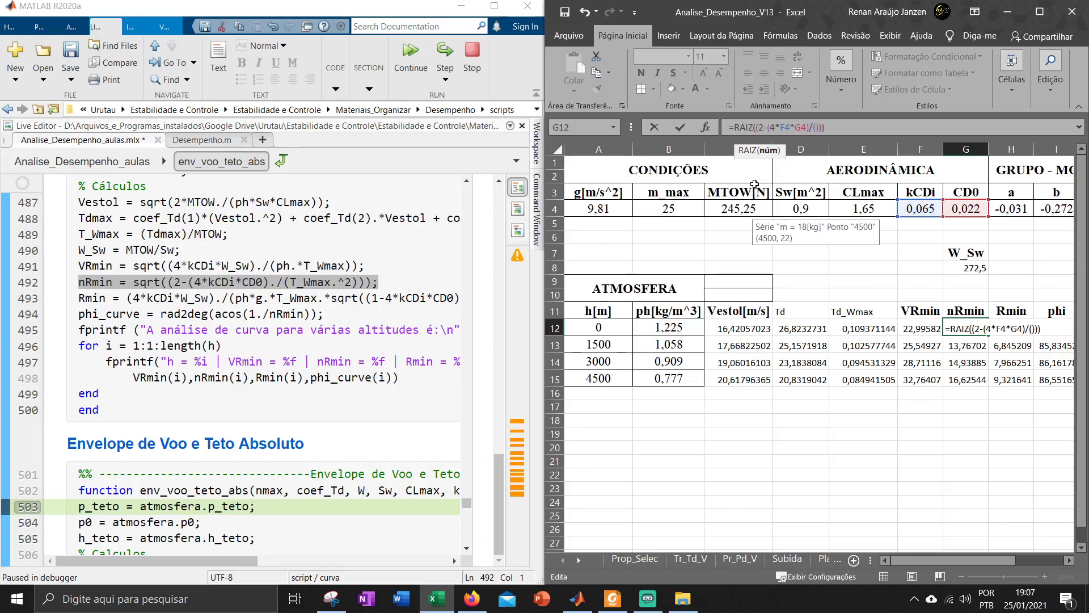
{"action": "left_click", "coordinate": [872, 329]}
{"action": "type", "text": "^2"}
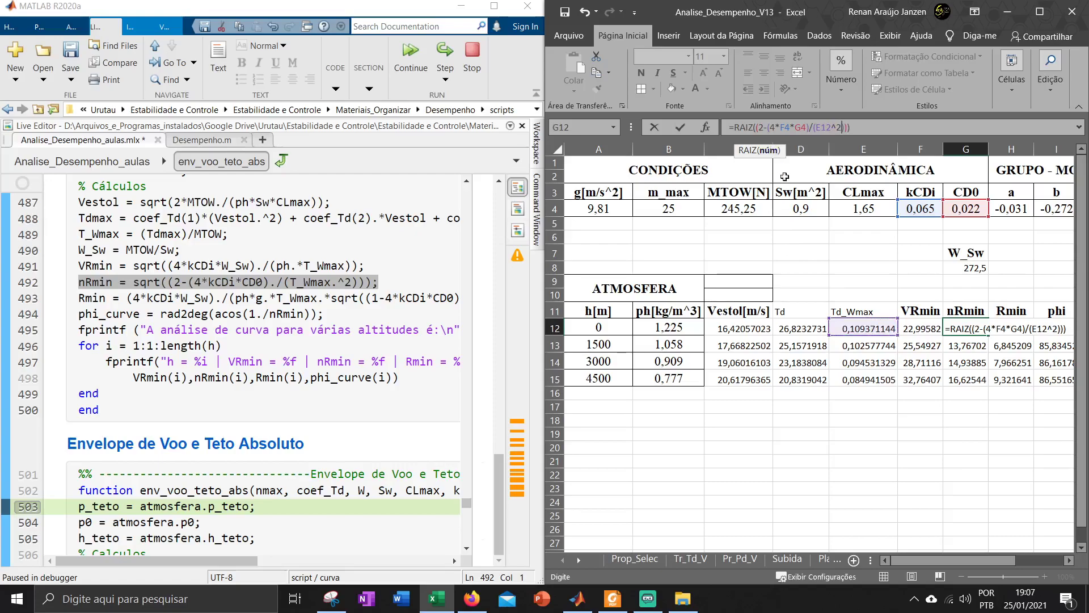
- Lock the row references as F$4 and G$4 in G12's nRmin formula and confirm it
{"action": "left_click_drag", "start_coordinate": [955, 564], "coordinate": [984, 564]}
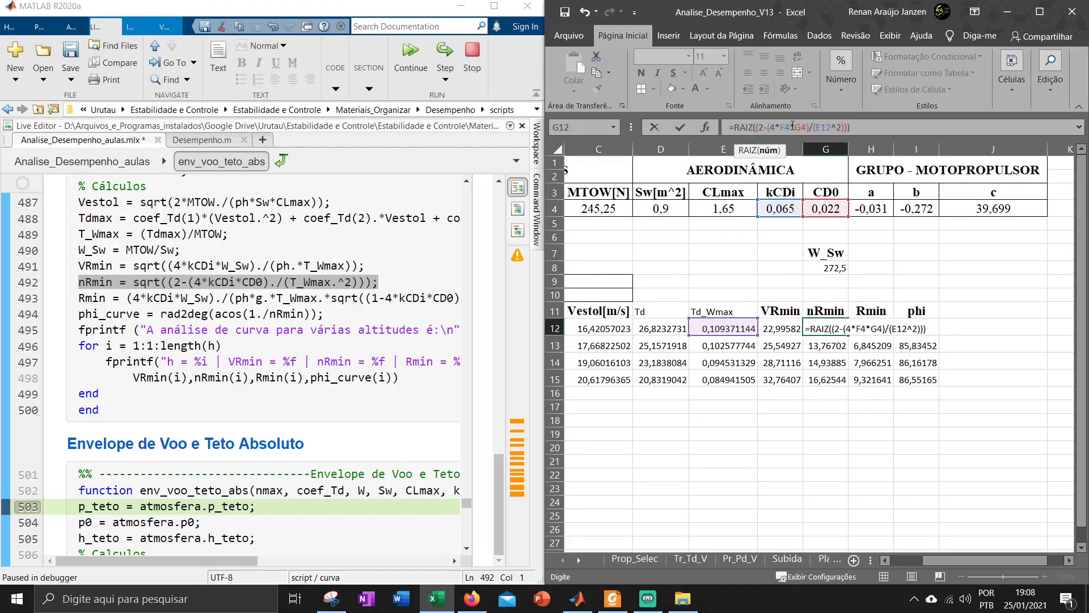
{"action": "type", "text": "$"}
{"action": "key", "text": "Right"}
{"action": "key", "text": "Right"}
{"action": "key", "text": "Right"}
{"action": "type", "text": "$"}
{"action": "key", "text": "Return"}
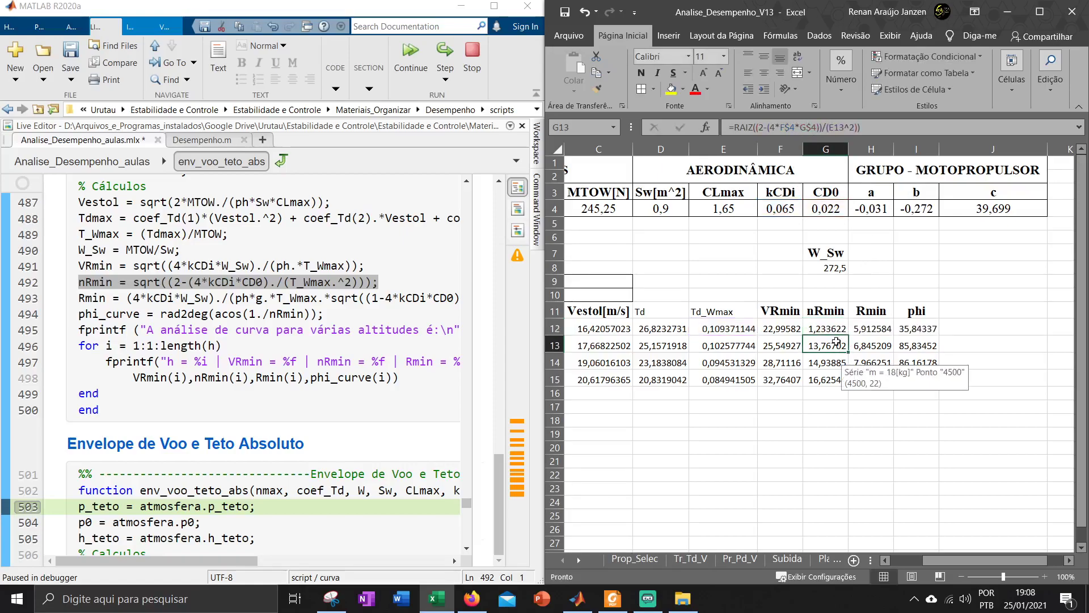
- Fill the corrected nRmin formula from G12 down to G15 and recheck the formula in G12
{"action": "double_click", "coordinate": [837, 329]}
{"action": "key", "text": "Escape"}
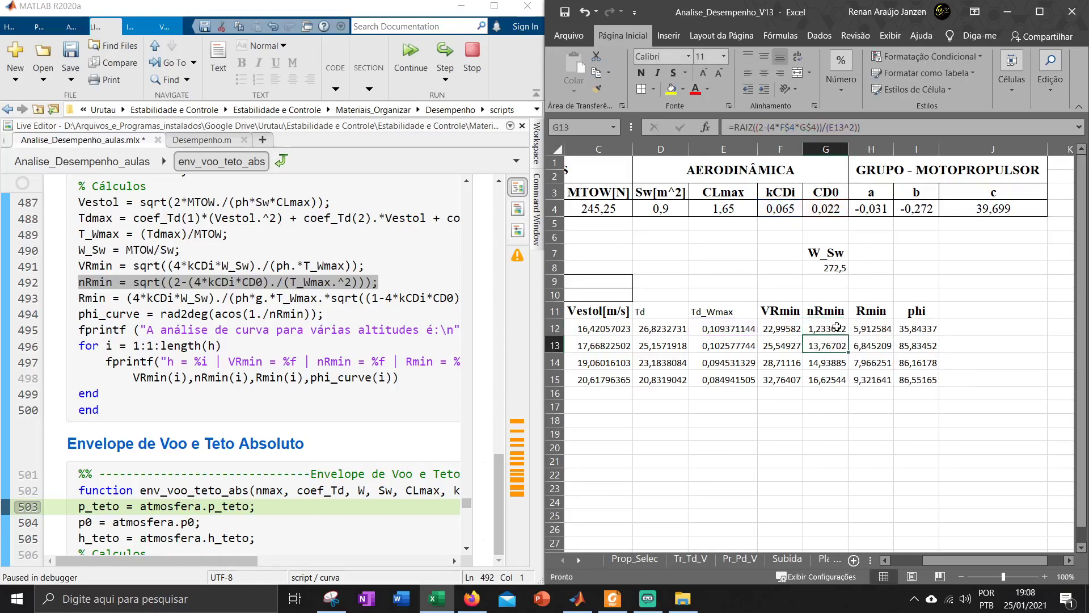
{"action": "double_click", "coordinate": [851, 337]}
{"action": "double_click", "coordinate": [838, 327]}
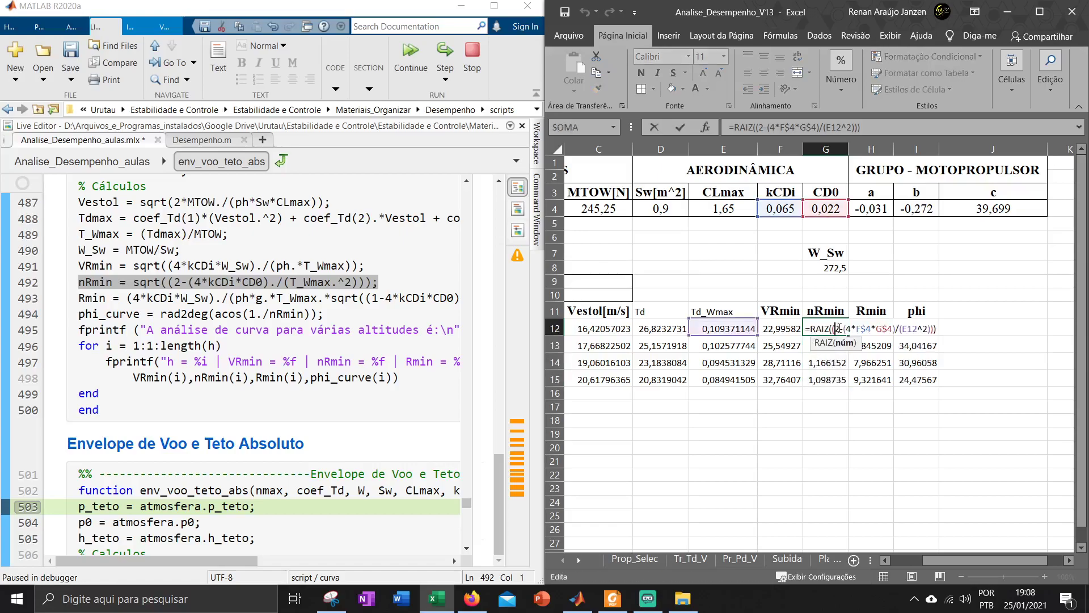
{"action": "key", "text": "Return"}
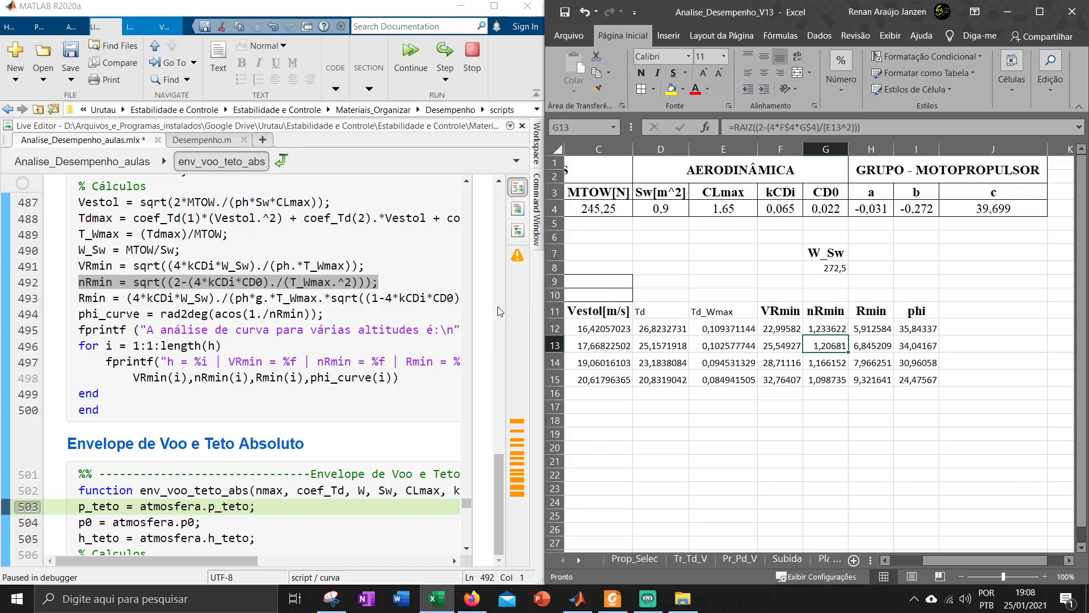
- Compare the nRmin and phi values in rows 12 to 15 with MATLAB's CURVA output
{"action": "left_click_drag", "start_coordinate": [482, 306], "coordinate": [141, 307]}
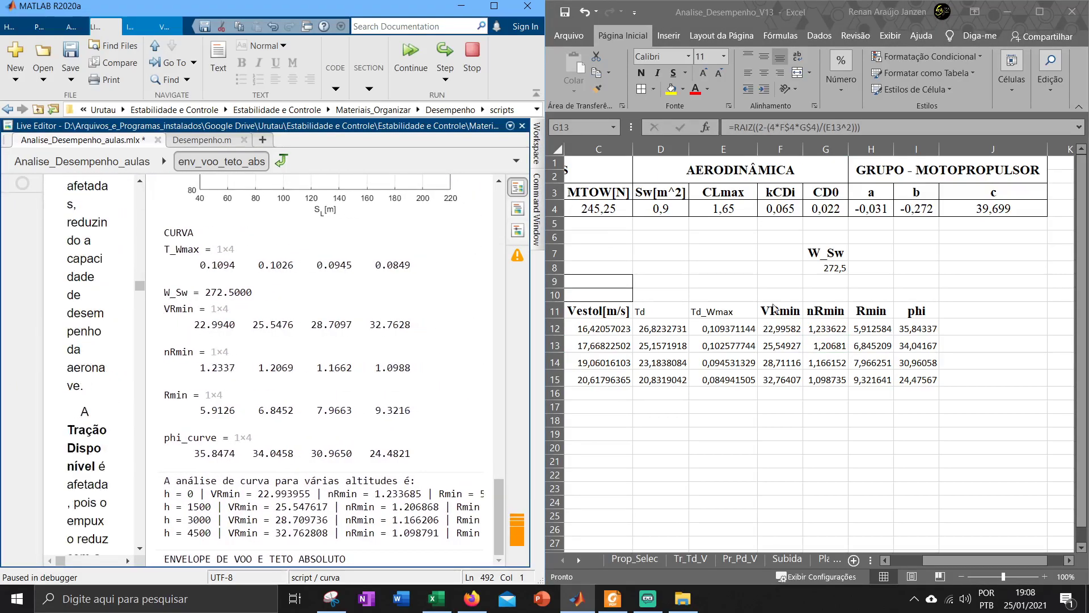
{"action": "left_click", "coordinate": [834, 346]}
{"action": "left_click", "coordinate": [839, 330]}
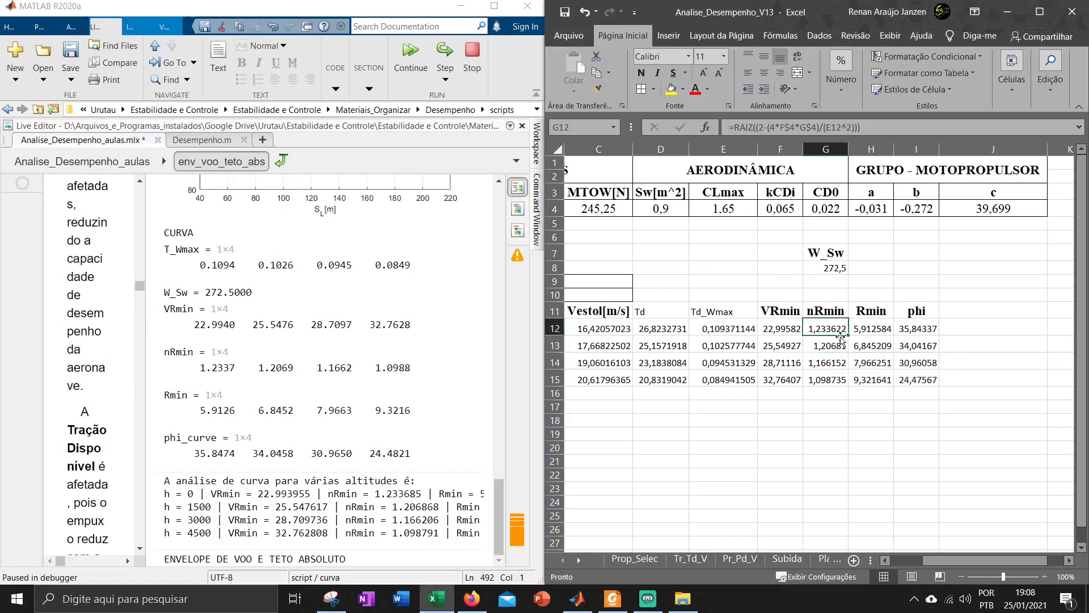
{"action": "left_click", "coordinate": [842, 347]}
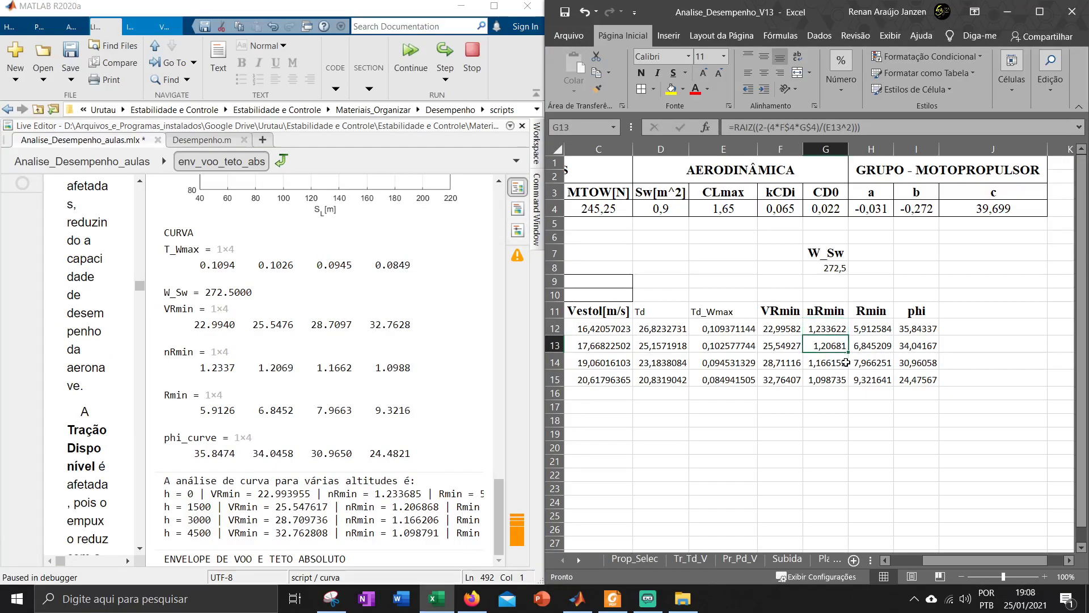
{"action": "left_click", "coordinate": [844, 362]}
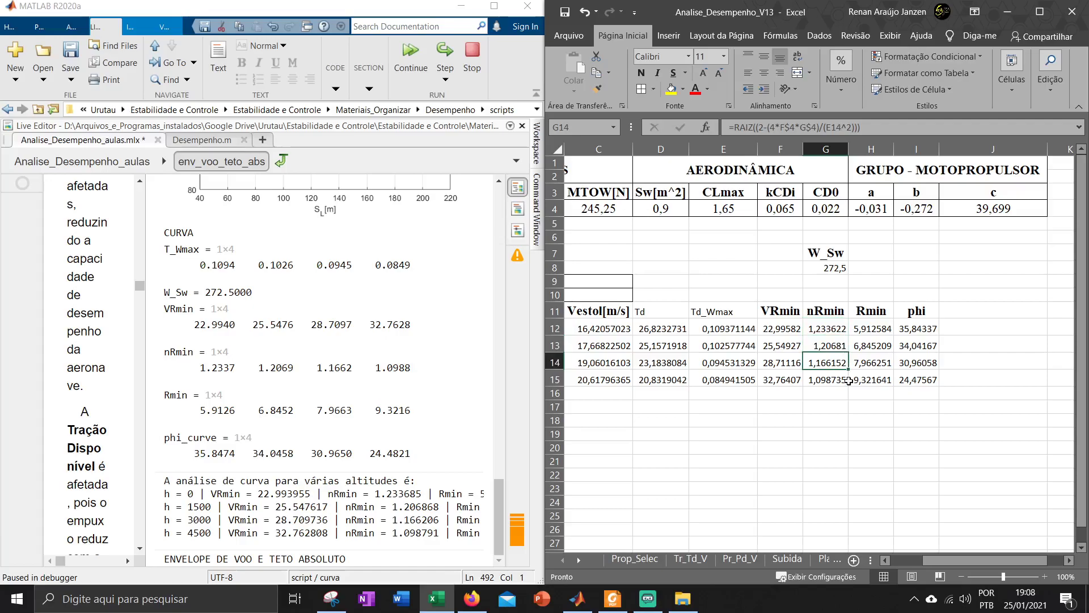
{"action": "left_click", "coordinate": [847, 381]}
{"action": "left_click_drag", "start_coordinate": [916, 384], "coordinate": [534, 311]}
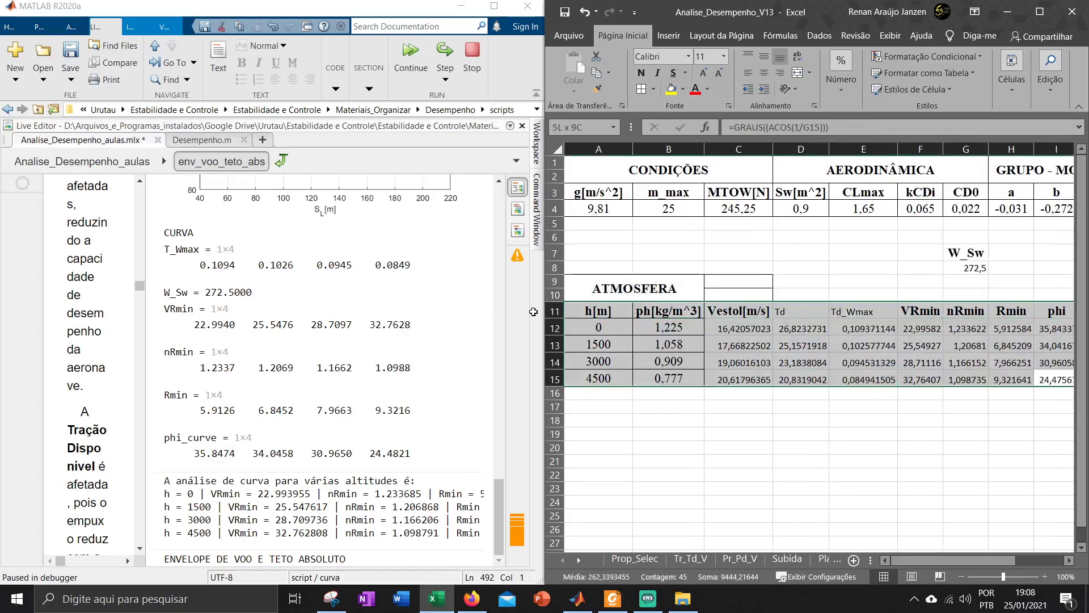
- Put the MATLAB window away and bring back the Excel workbook at full-screen size
{"action": "left_click", "coordinate": [1008, 12]}
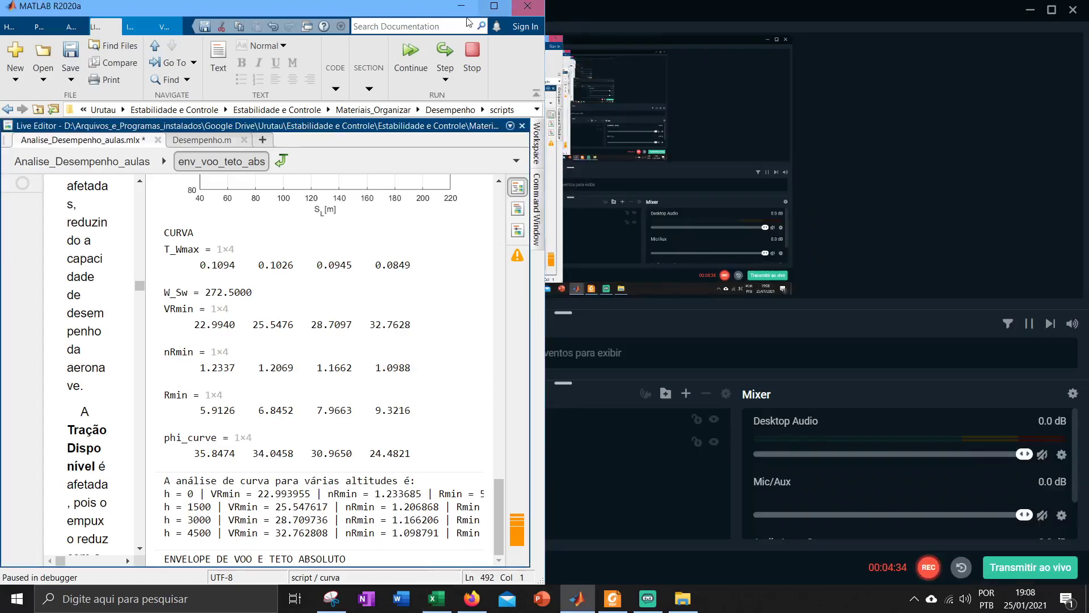
{"action": "left_click", "coordinate": [494, 6]}
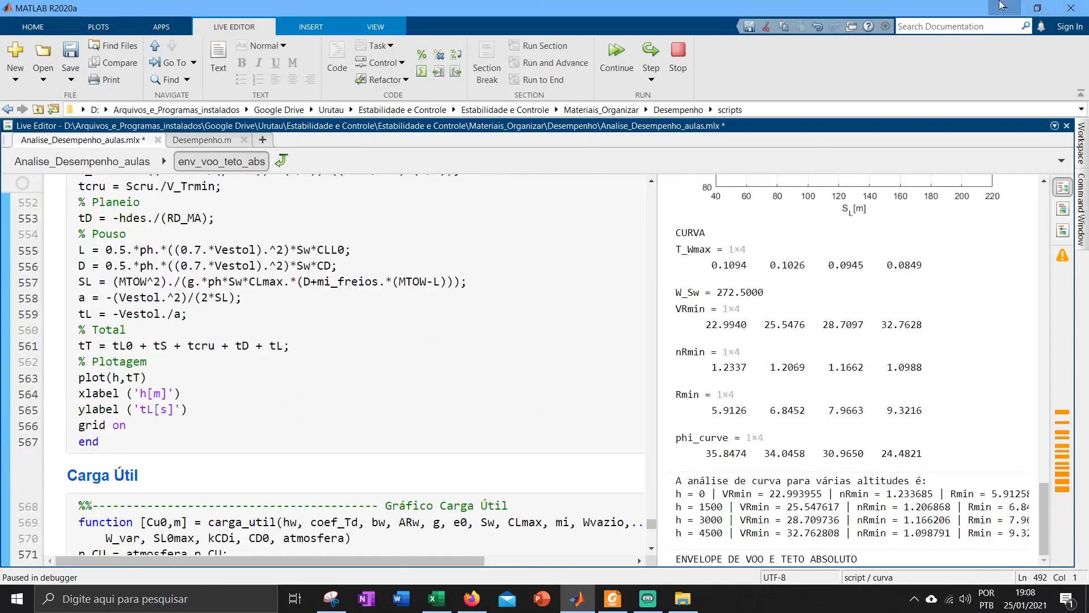
{"action": "left_click", "coordinate": [1002, 6]}
{"action": "left_click", "coordinate": [437, 599]}
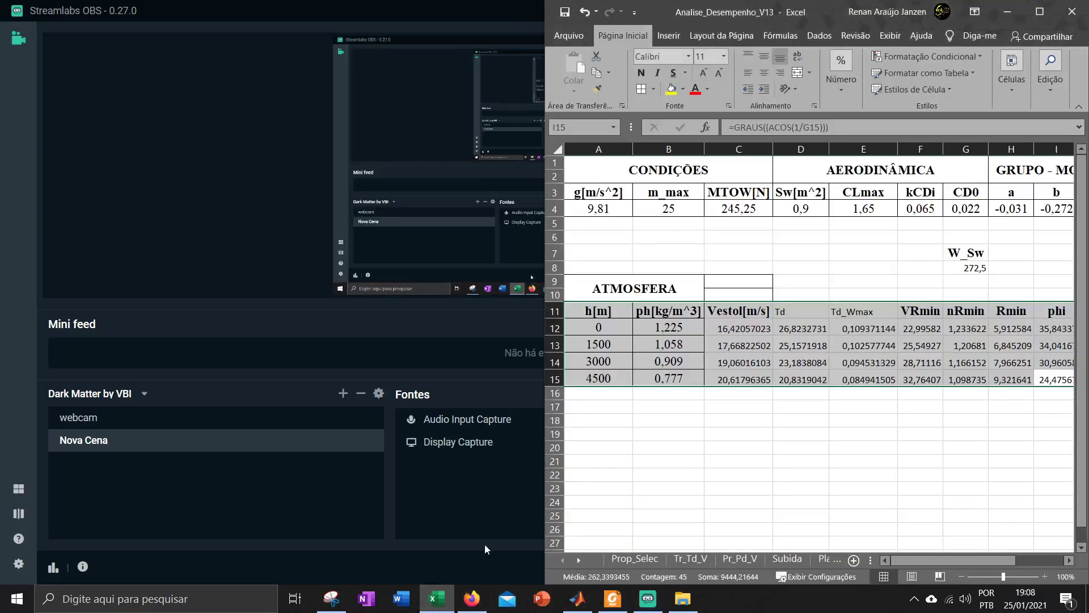
{"action": "left_click", "coordinate": [1040, 12]}
- Copy the VRmin header's formatting to the Td and Td_Wmax headers in row 11
{"action": "left_click", "coordinate": [373, 327]}
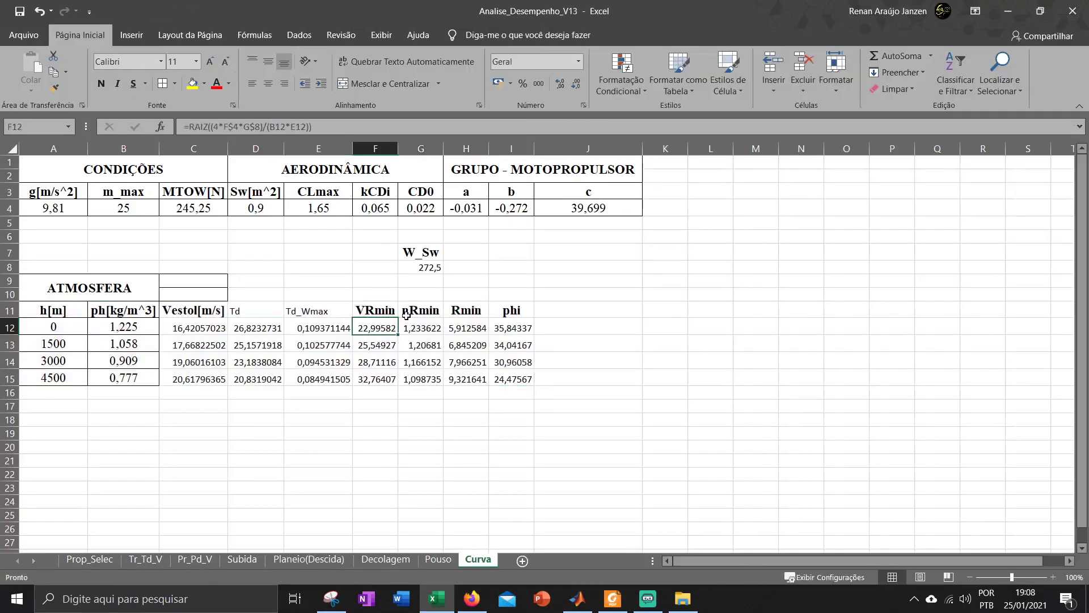
{"action": "left_click", "coordinate": [374, 309]}
{"action": "left_click", "coordinate": [54, 87]}
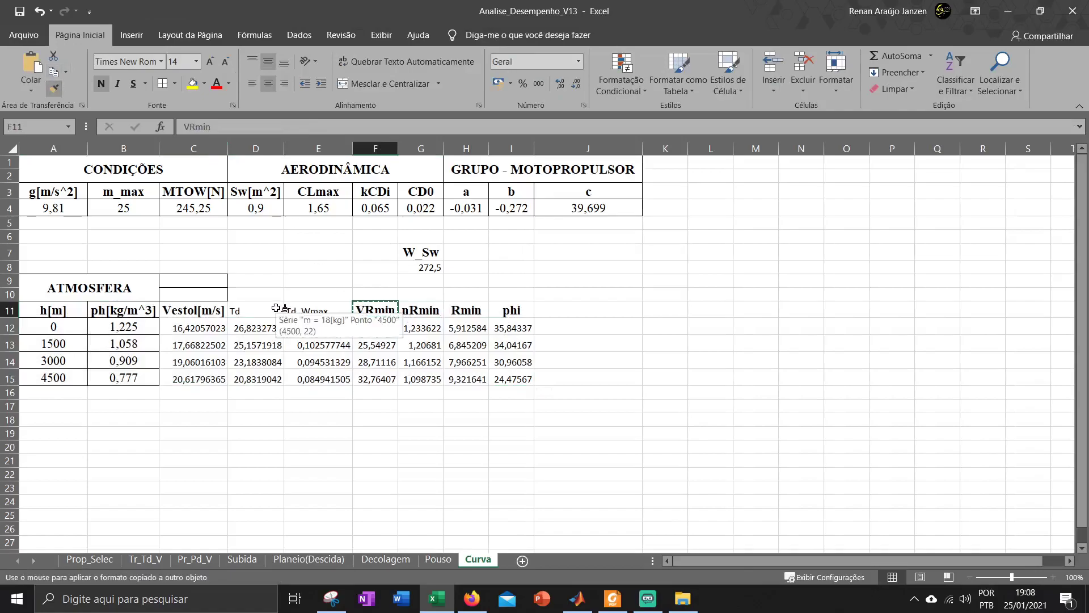
{"action": "left_click_drag", "start_coordinate": [271, 310], "coordinate": [321, 310]}
- Move the W_Sw label and its value from G7:G8 to A7:A8
{"action": "left_click", "coordinate": [328, 248]}
{"action": "left_click_drag", "start_coordinate": [412, 253], "coordinate": [423, 268]}
{"action": "key", "text": "ctrl+c"}
{"action": "left_click", "coordinate": [58, 254]}
{"action": "key", "text": "ctrl+v"}
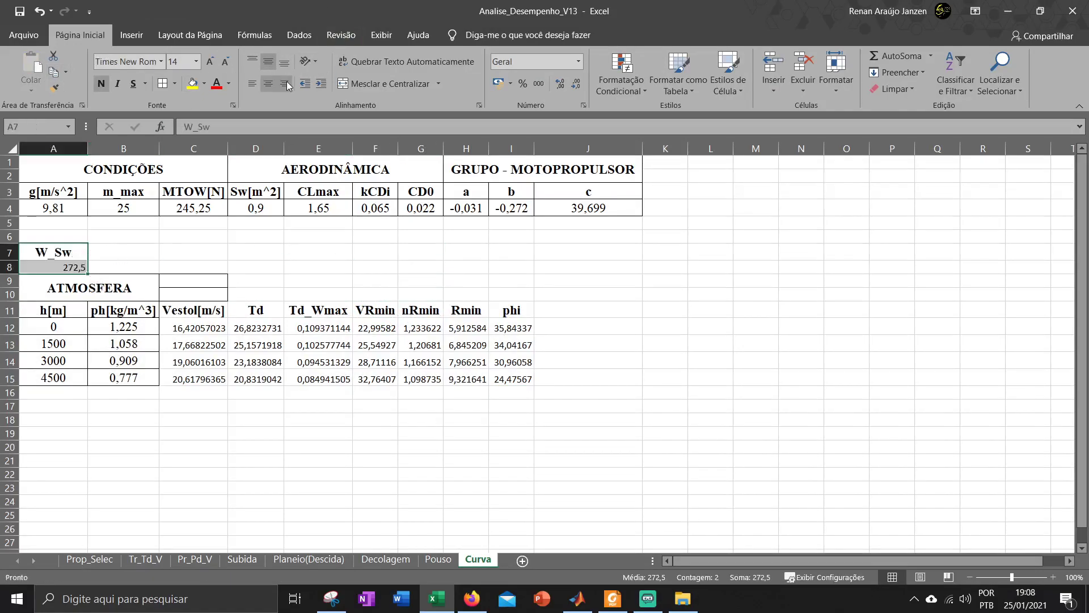
- Center the W_Sw value in A8 and apply cell A4's formatting to it
{"action": "left_click", "coordinate": [269, 85]}
{"action": "left_click", "coordinate": [193, 251]}
{"action": "left_click", "coordinate": [54, 266]}
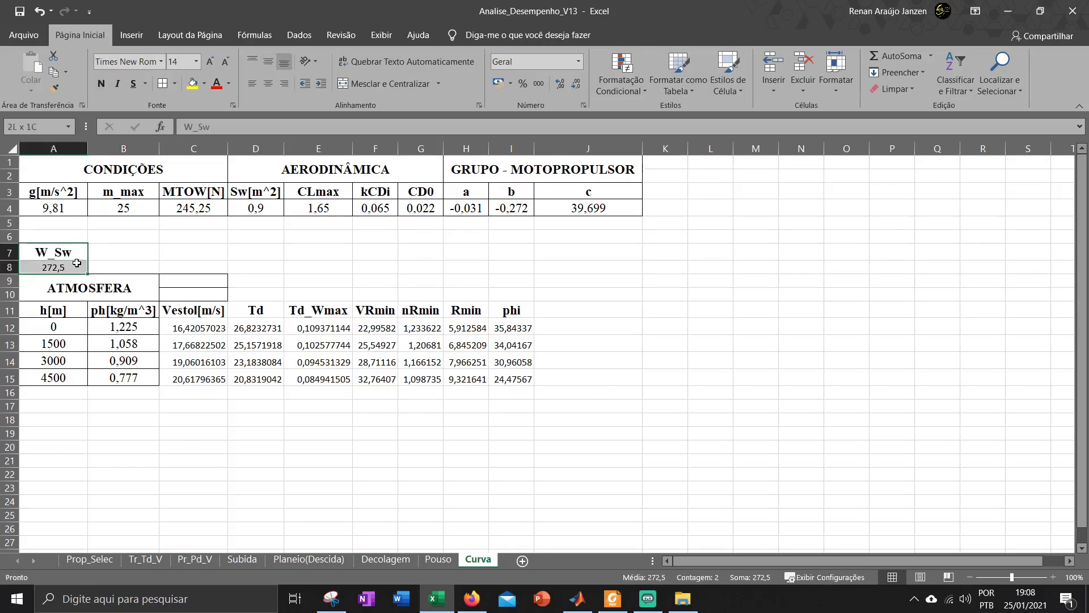
{"action": "left_click", "coordinate": [54, 208]}
{"action": "left_click", "coordinate": [55, 88]}
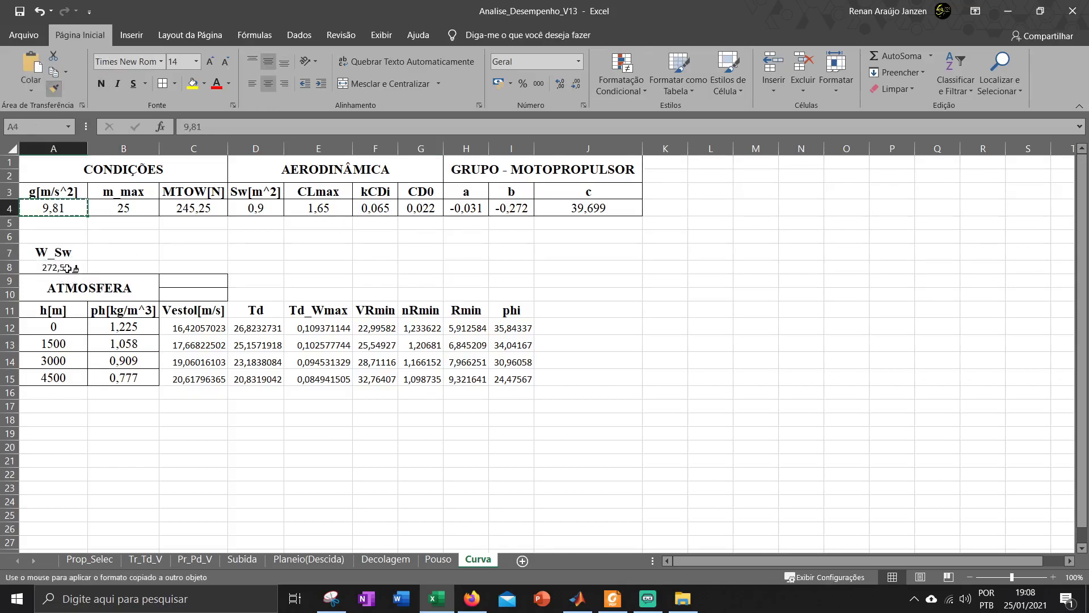
{"action": "left_click", "coordinate": [54, 267]}
- Try applying the formatting of altitude cell A12 to the results in C12:I15, and undo it
{"action": "left_click", "coordinate": [53, 327]}
{"action": "left_click", "coordinate": [55, 88]}
{"action": "left_click_drag", "start_coordinate": [510, 383], "coordinate": [209, 331]}
{"action": "left_click", "coordinate": [456, 263]}
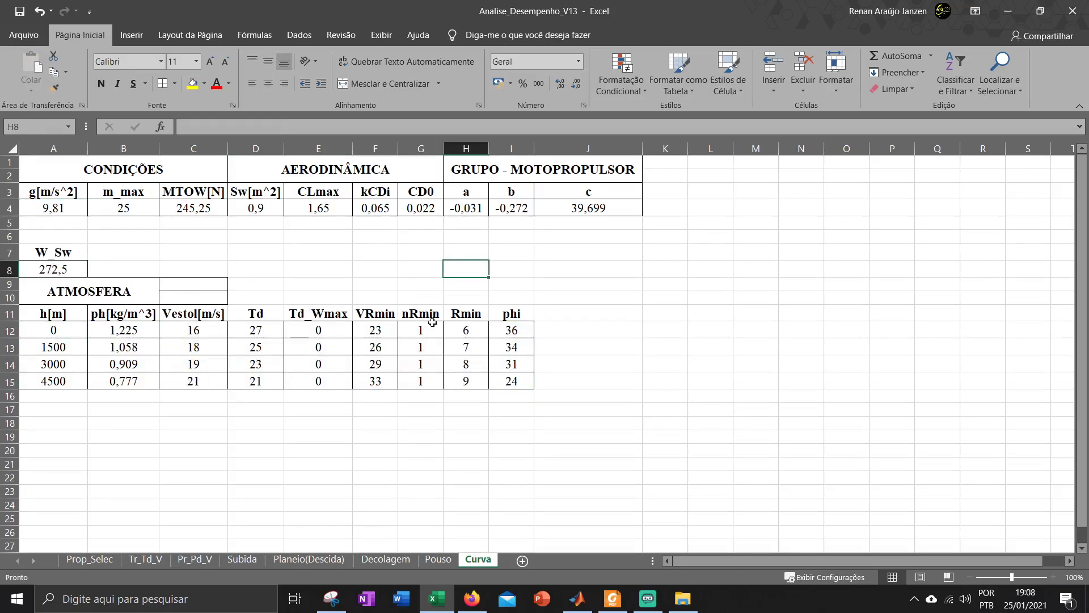
{"action": "key", "text": "ctrl+z"}
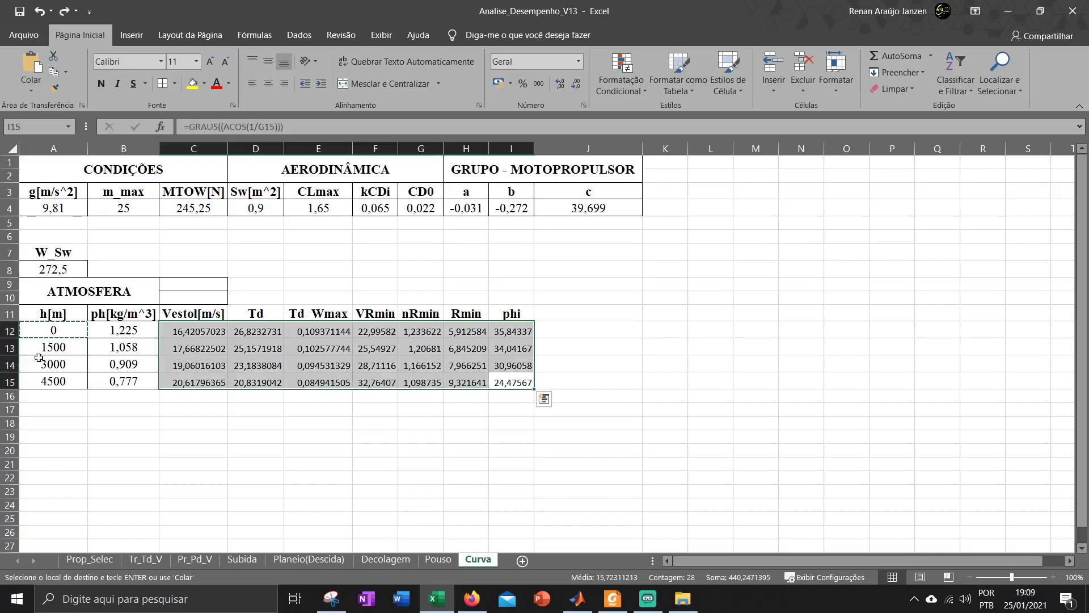
- Copy the three-decimal formatting of density cell B12 to the results in C12:I15
{"action": "left_click", "coordinate": [74, 344]}
{"action": "left_click", "coordinate": [134, 334]}
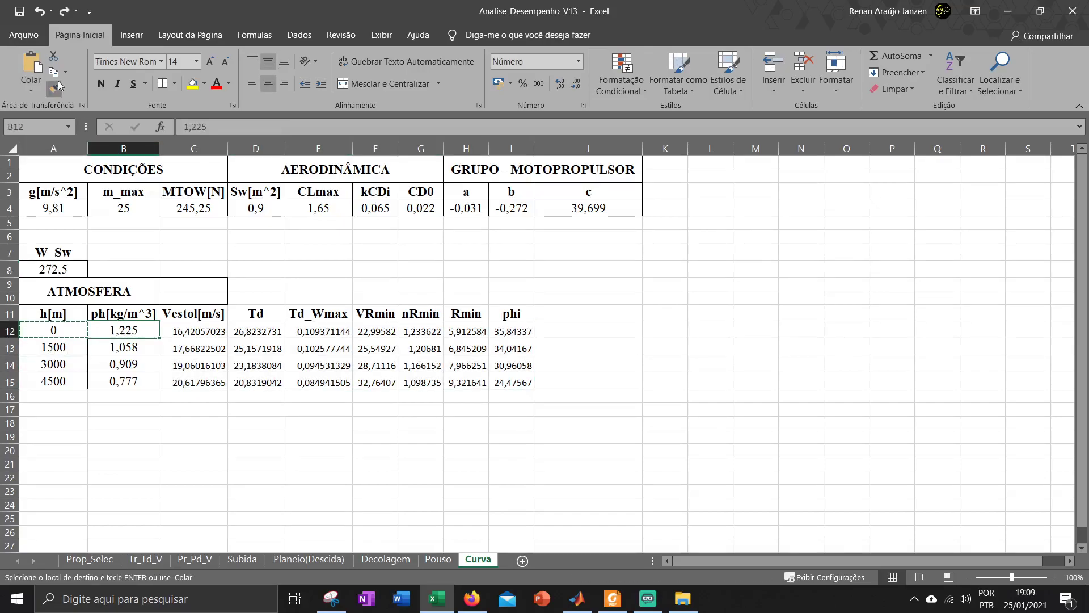
{"action": "left_click_drag", "start_coordinate": [513, 381], "coordinate": [170, 331]}
{"action": "left_click", "coordinate": [395, 264]}
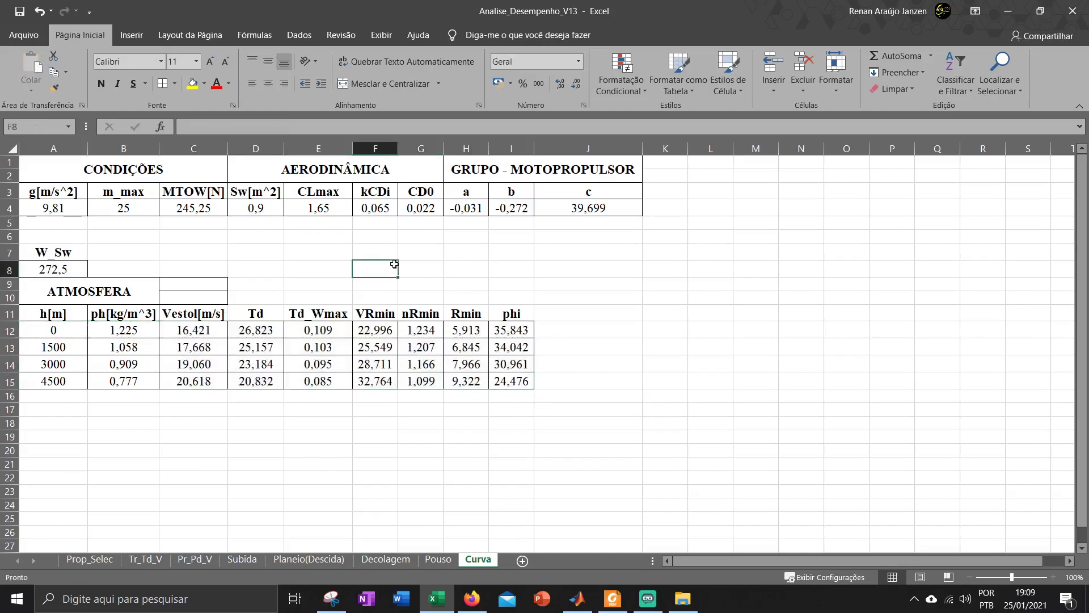
- Merge and center C9:I10 above the results and enter the title ANÁLISE DE CURVA
{"action": "left_click_drag", "start_coordinate": [181, 284], "coordinate": [514, 297]}
{"action": "left_click", "coordinate": [410, 89]}
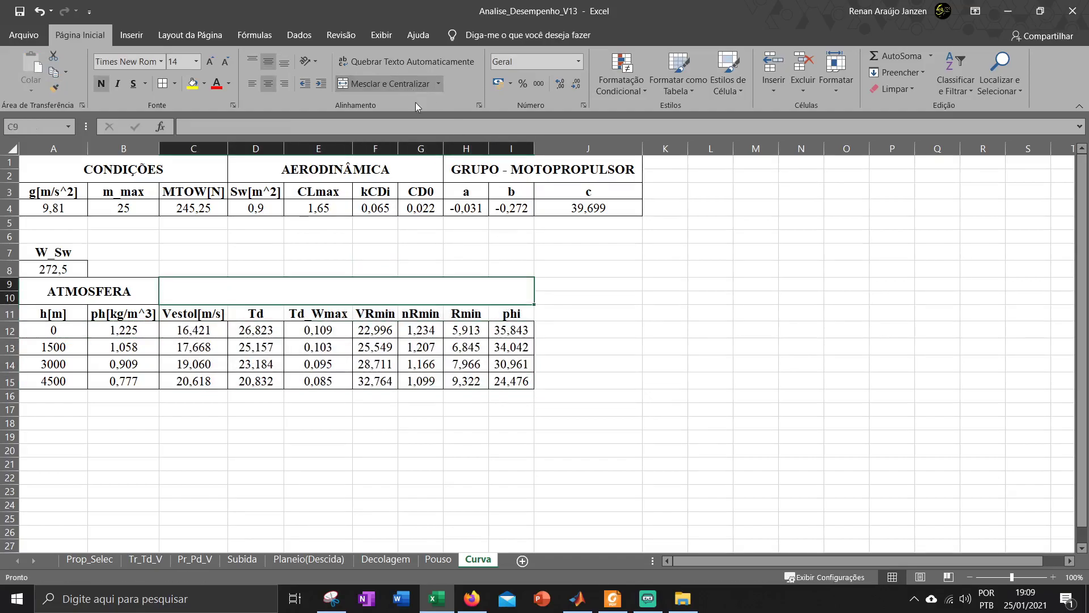
{"action": "type", "text": "ANÁLISE DE CURVA"}
{"action": "key", "text": "Return"}
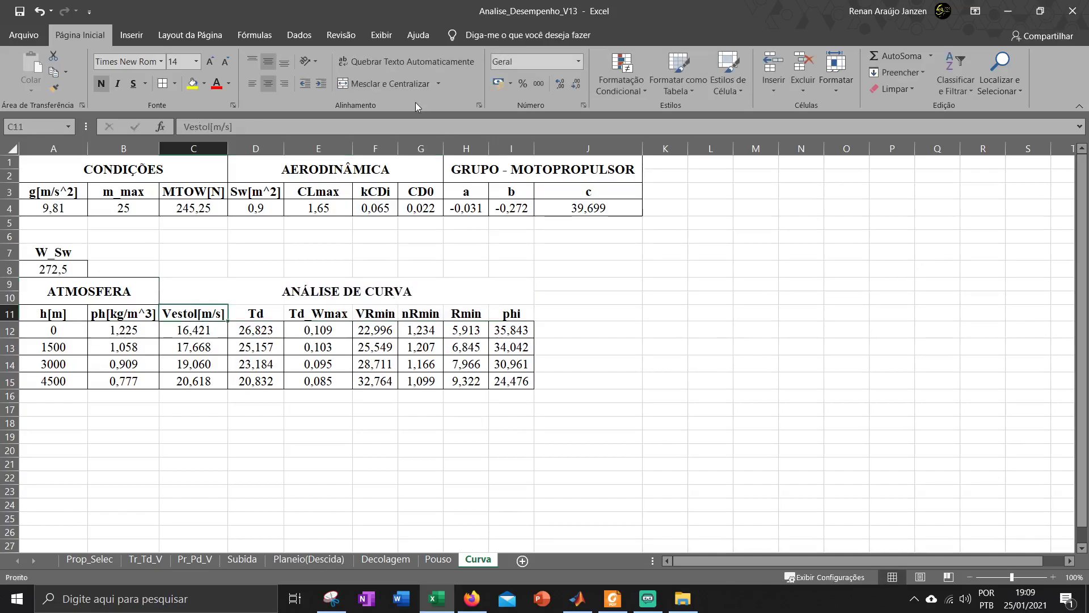
- Add borders around the W_Sw label in A7
{"action": "left_click", "coordinate": [75, 255]}
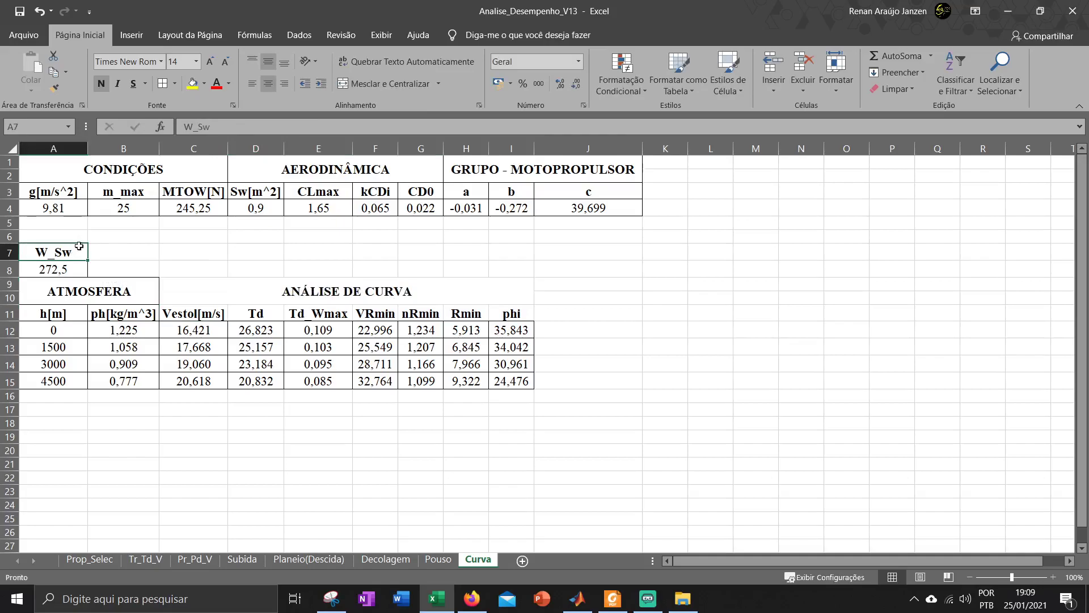
{"action": "left_click_drag", "start_coordinate": [87, 261], "coordinate": [86, 262]}
{"action": "left_click", "coordinate": [328, 284]}
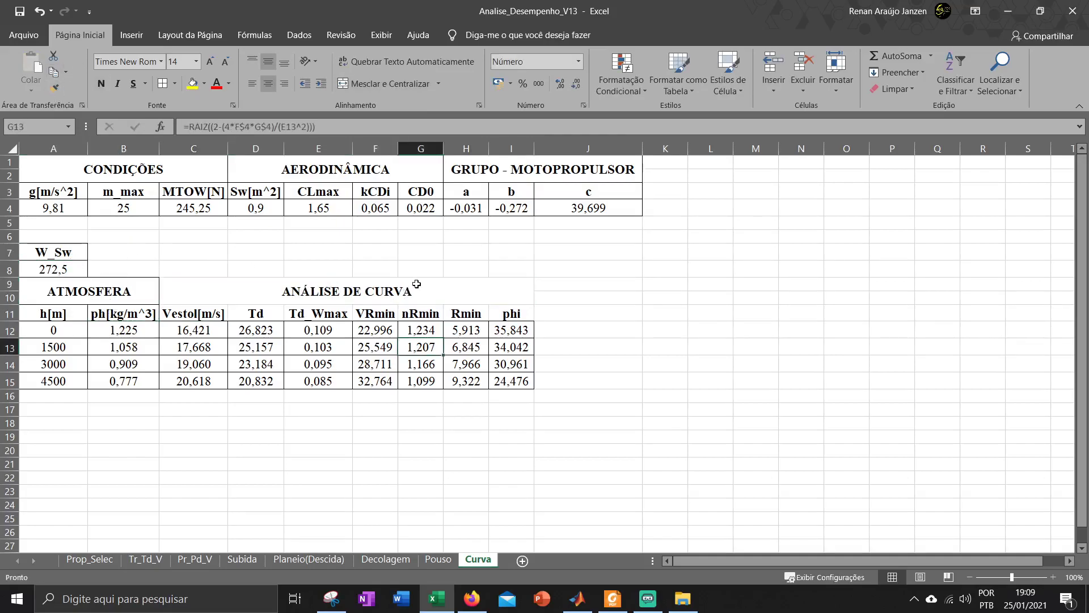
- Add borders to the header cells D11:I11, from Td through phi
{"action": "left_click", "coordinate": [497, 362]}
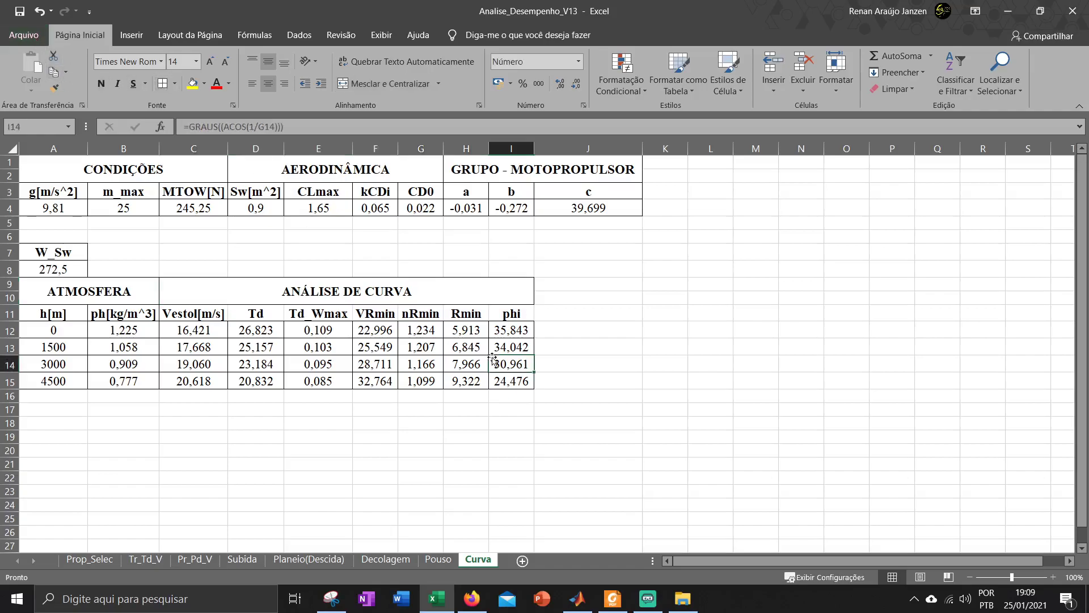
{"action": "left_click_drag", "start_coordinate": [512, 314], "coordinate": [255, 314]}
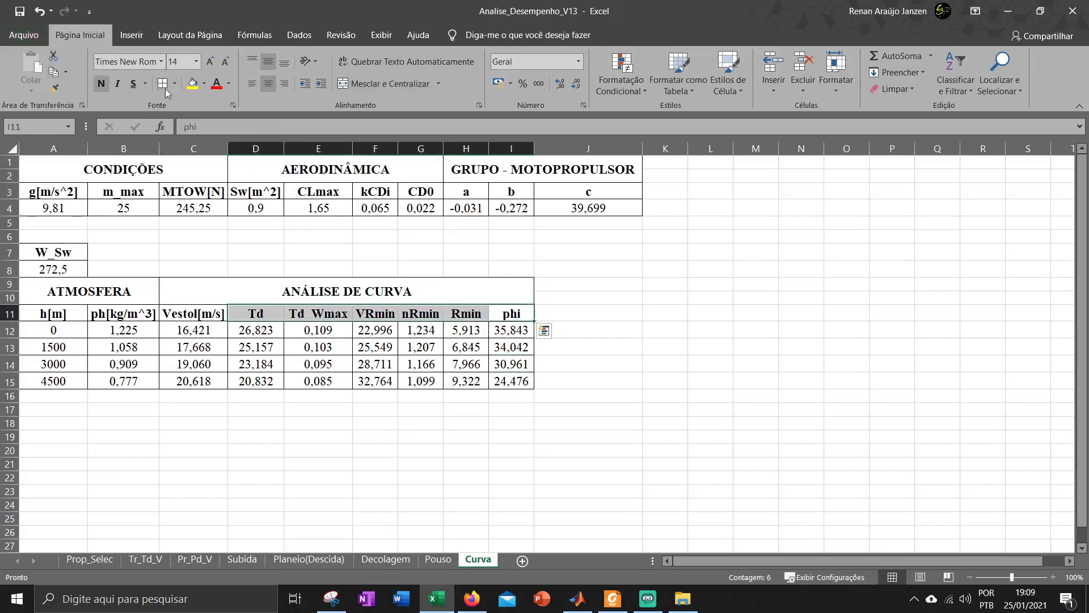
{"action": "left_click", "coordinate": [162, 85]}
{"action": "left_click", "coordinate": [590, 375]}
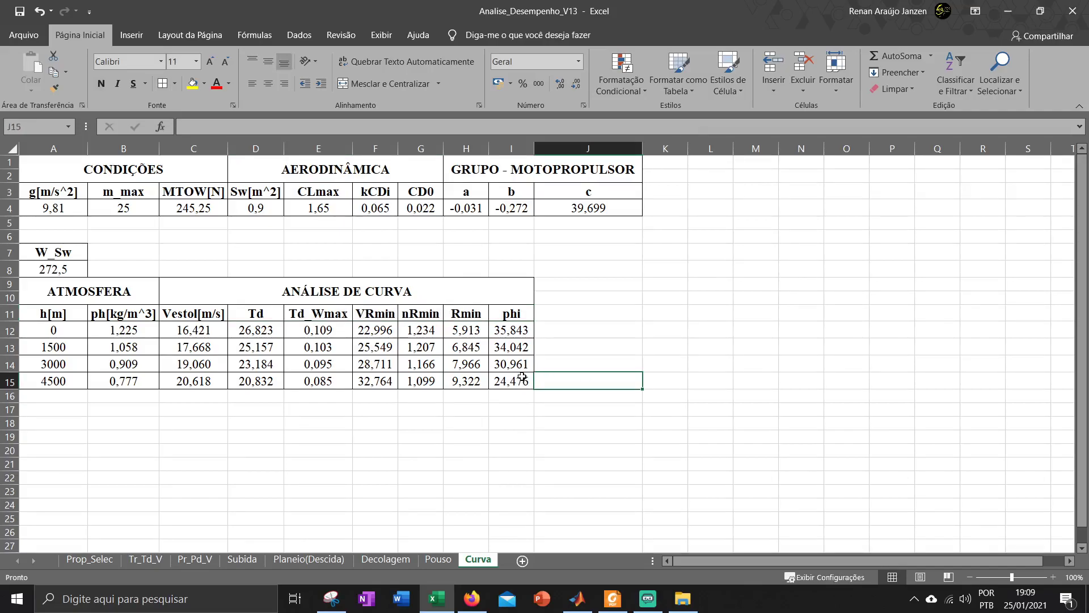
- Plot phi (I12:I15) against altitude (A12:A15) as a smooth-line scatter chart and place it beside the ANÁLISE DE CURVA table
{"action": "left_click_drag", "start_coordinate": [522, 330], "coordinate": [514, 381]}
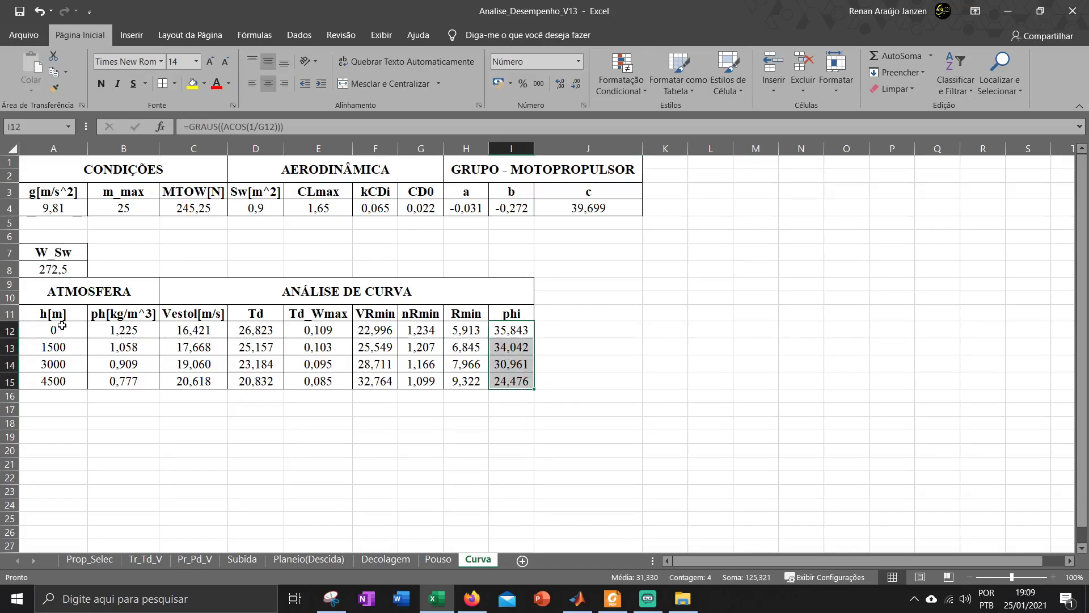
{"action": "left_click_drag", "start_coordinate": [61, 325], "coordinate": [64, 380]}
{"action": "left_click", "coordinate": [136, 36]}
{"action": "left_click", "coordinate": [574, 89]}
{"action": "left_click", "coordinate": [666, 134]}
{"action": "left_click_drag", "start_coordinate": [657, 260], "coordinate": [899, 246]}
{"action": "left_click", "coordinate": [827, 305]}
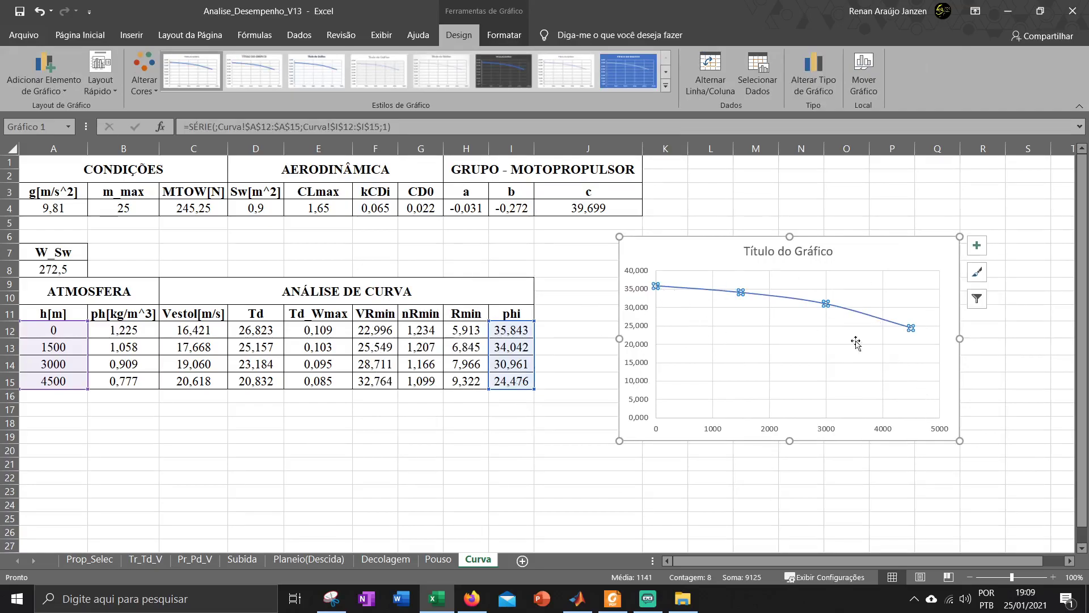
- Inspect the contents of row 12, including the Td_Wmax and Vestol formulas and the density value, without editing them
{"action": "double_click", "coordinate": [310, 329]}
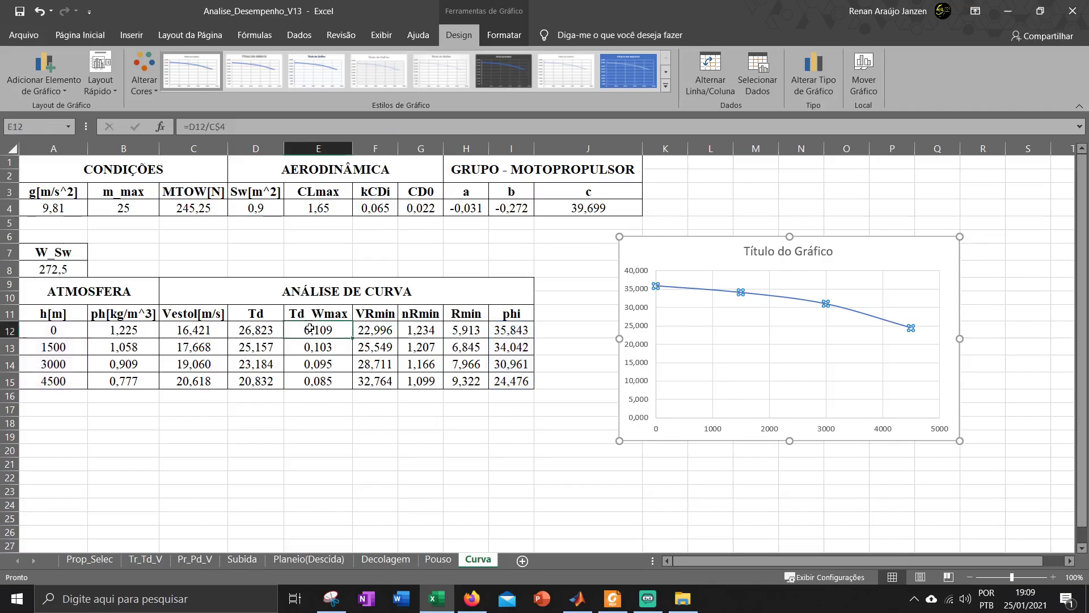
{"action": "key", "text": "Return"}
{"action": "key", "text": "Left"}
{"action": "key", "text": "Left"}
{"action": "key", "text": "Left"}
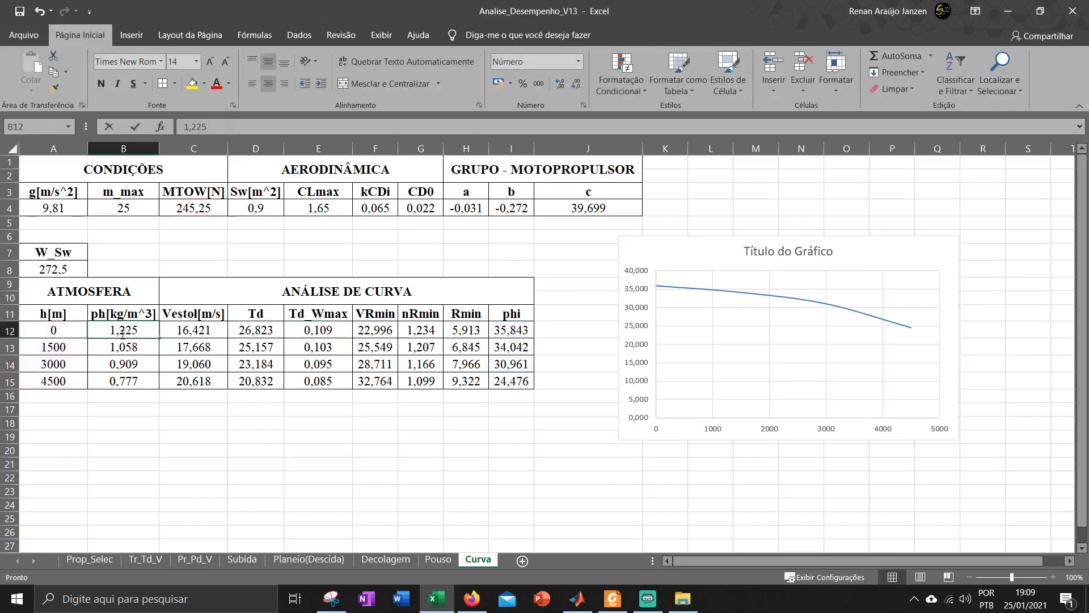
{"action": "double_click", "coordinate": [222, 331]}
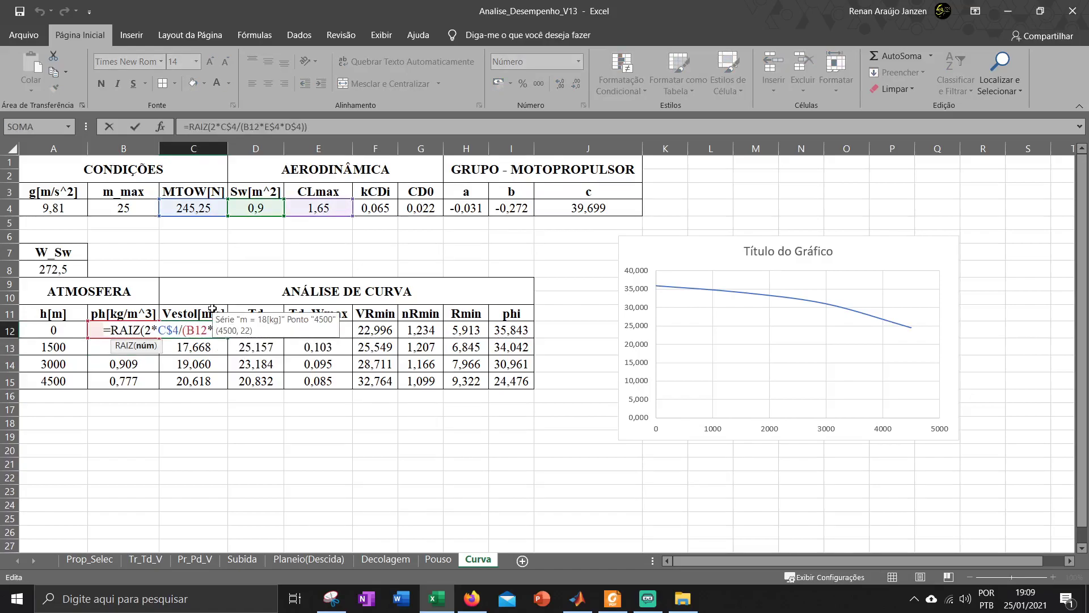
{"action": "key", "text": "Escape"}
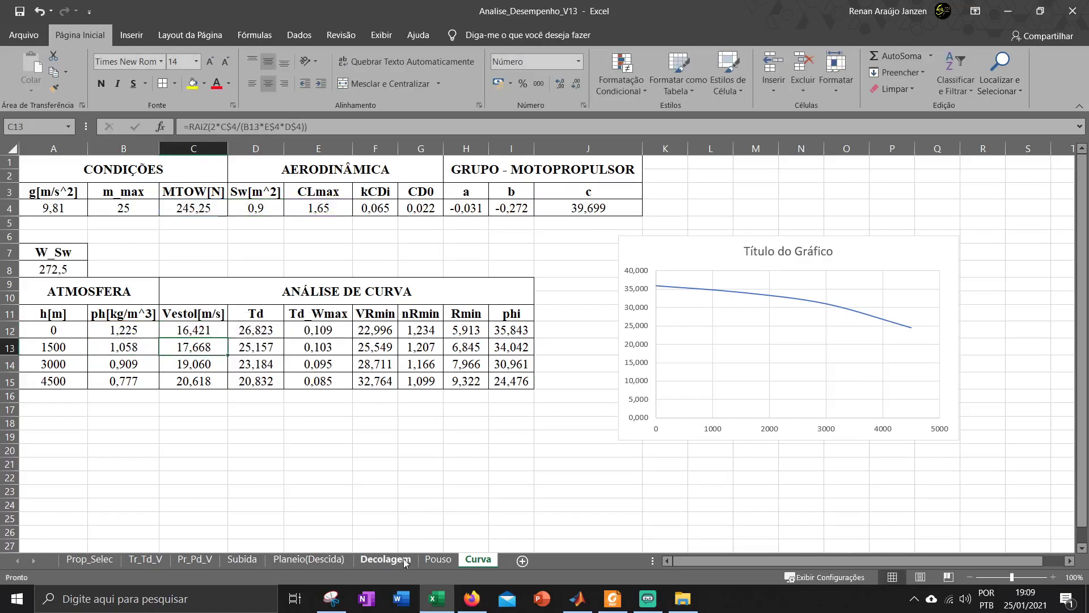
- Examine the charts on the Decolagem and Pouso sheets, including the W[N] and SL0[m] axis titles of the takeoff chart
{"action": "left_click", "coordinate": [393, 561]}
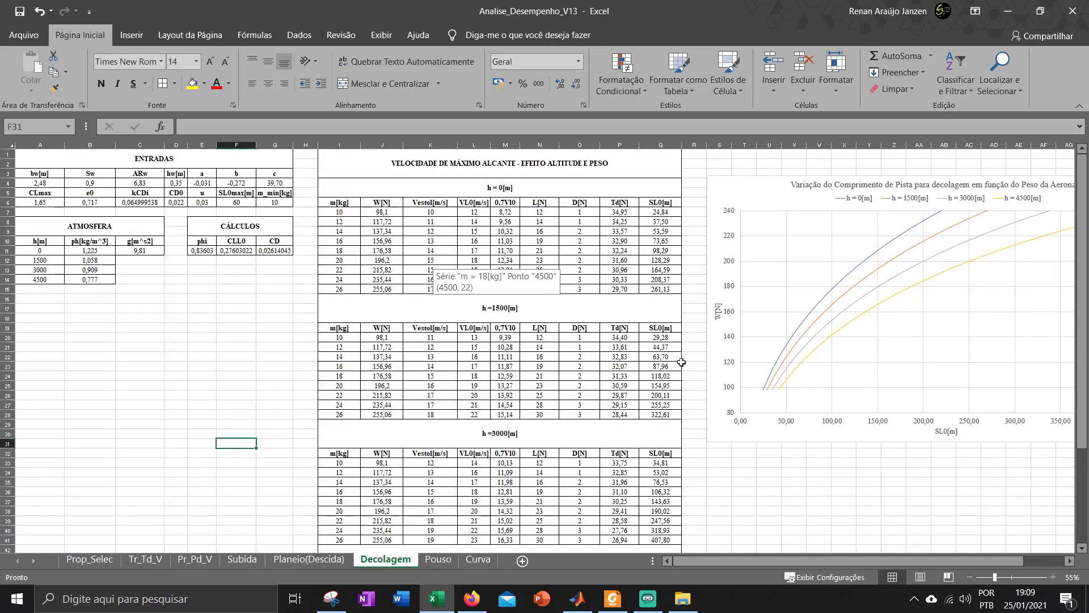
{"action": "left_click", "coordinate": [718, 311]}
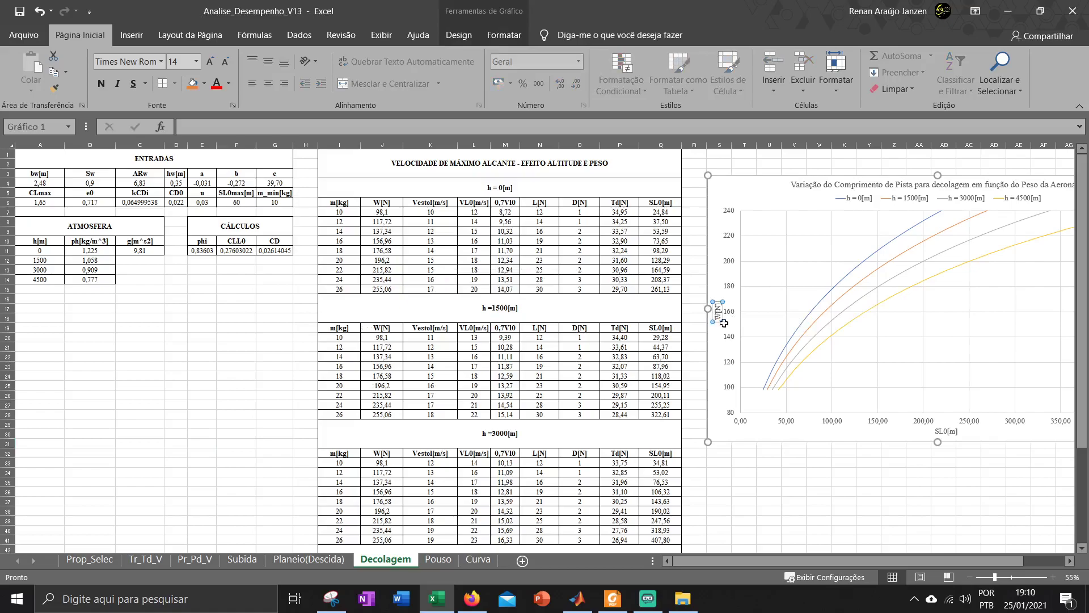
{"action": "left_click", "coordinate": [942, 430]}
{"action": "left_click", "coordinate": [440, 560]}
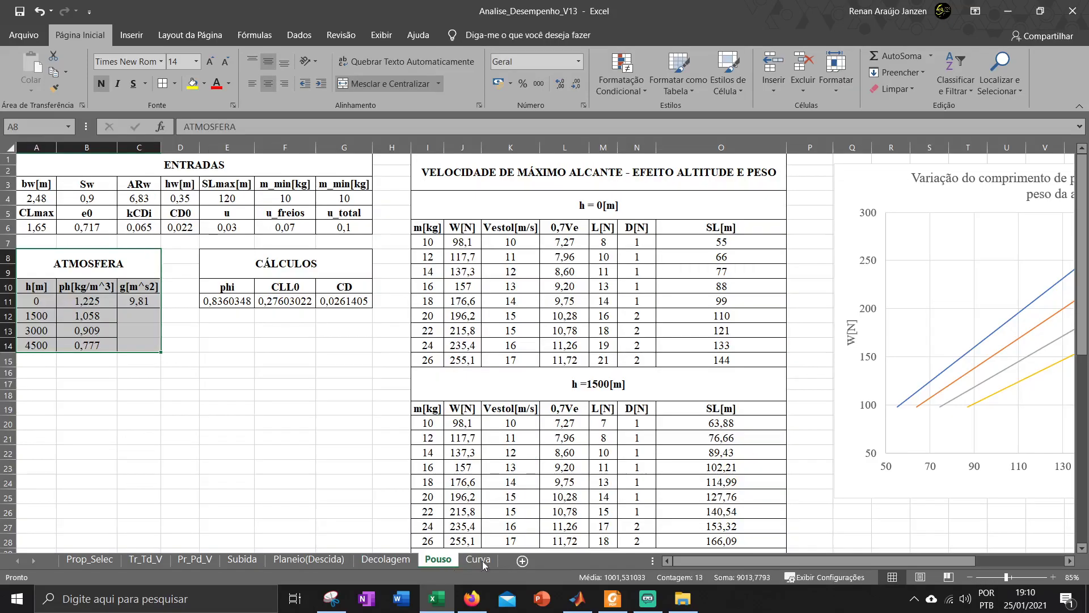
{"action": "left_click_drag", "start_coordinate": [857, 559], "coordinate": [823, 546]}
- Return to the Curva sheet and delete the chart of phi against altitude
{"action": "left_click", "coordinate": [466, 560]}
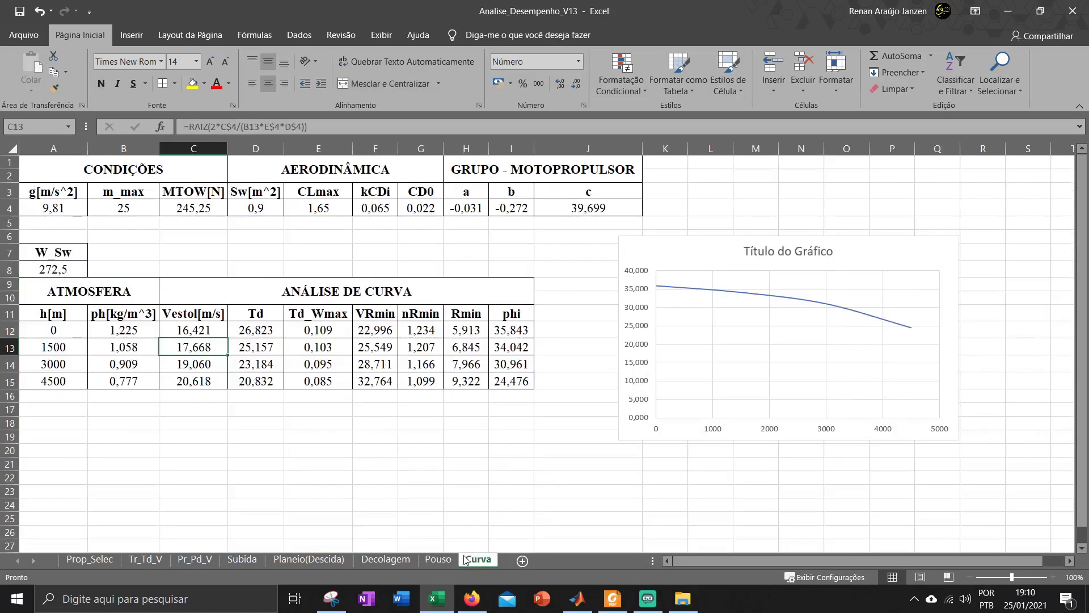
{"action": "left_click", "coordinate": [706, 259]}
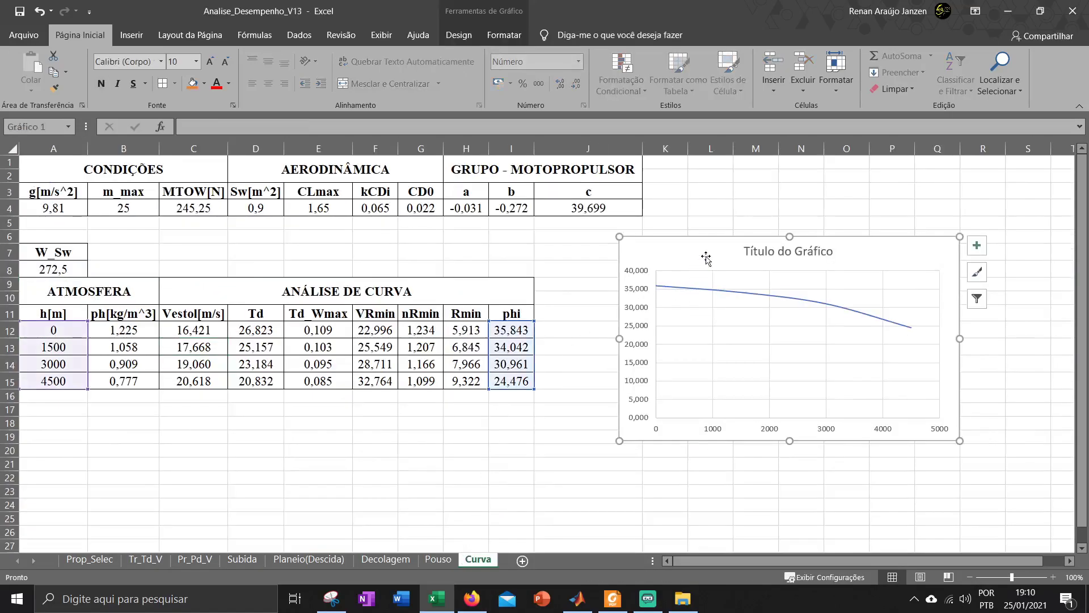
{"action": "key", "text": "Delete"}
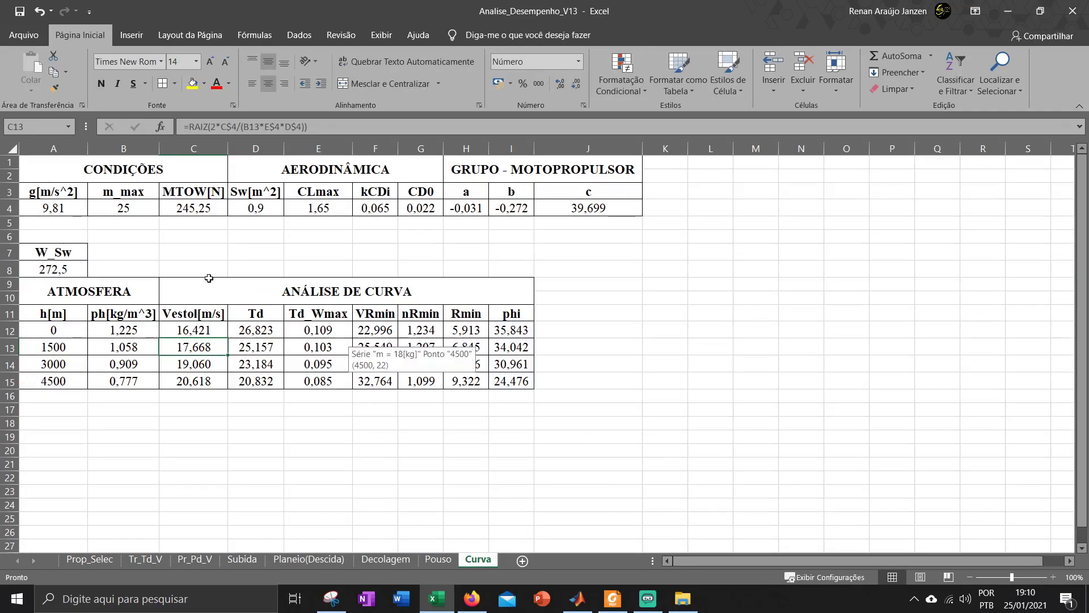
- Enlarge the Curva table and highlight rows 14 and 15 to review the 3000 m and 4500 m results
{"action": "scroll", "coordinate": [209, 278], "scroll_direction": "up", "scroll_amount": 2}
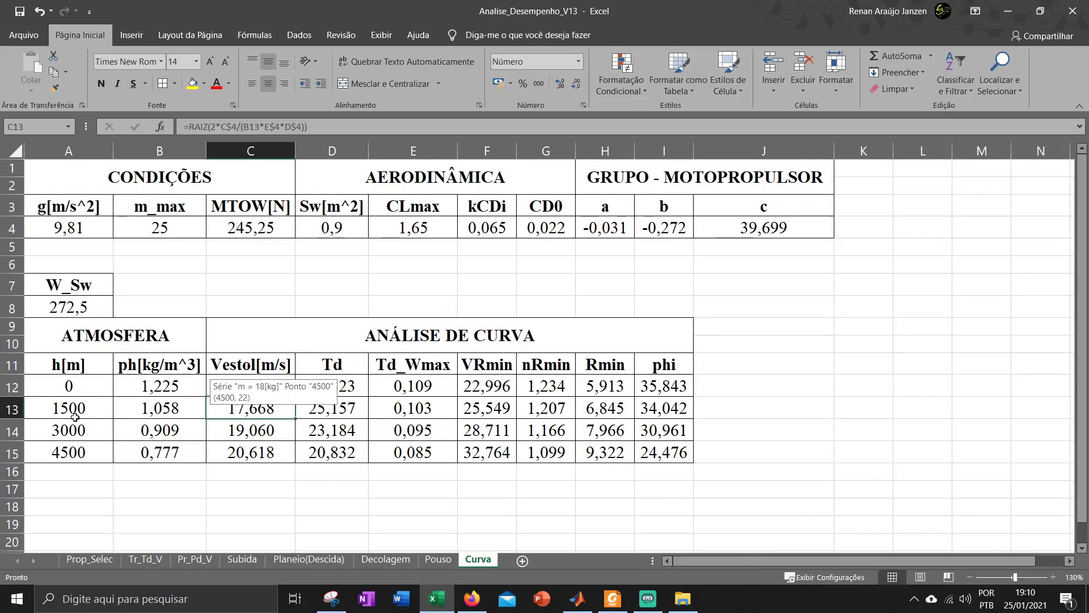
{"action": "left_click", "coordinate": [12, 430]}
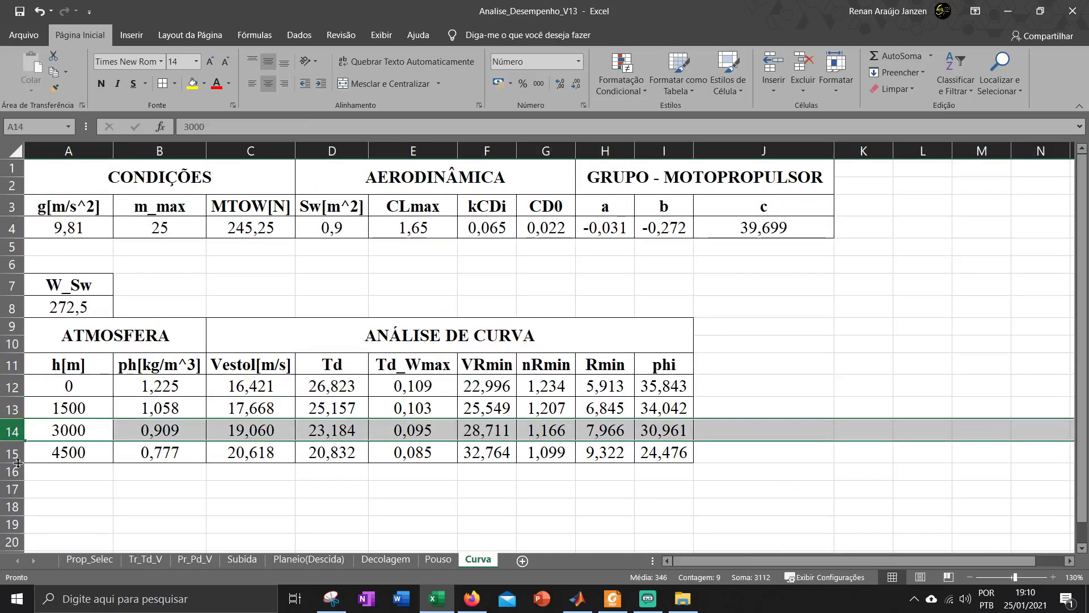
{"action": "left_click", "coordinate": [10, 452], "text": "shift"}
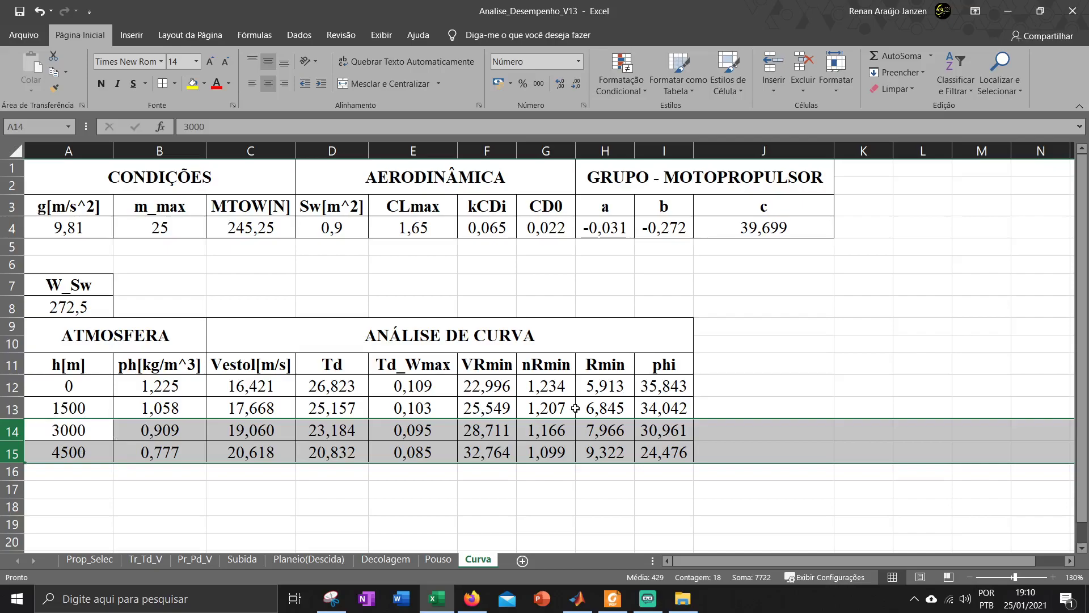
- Add the newton unit to the Td header in D11 so it reads Td[N]
{"action": "double_click", "coordinate": [346, 366]}
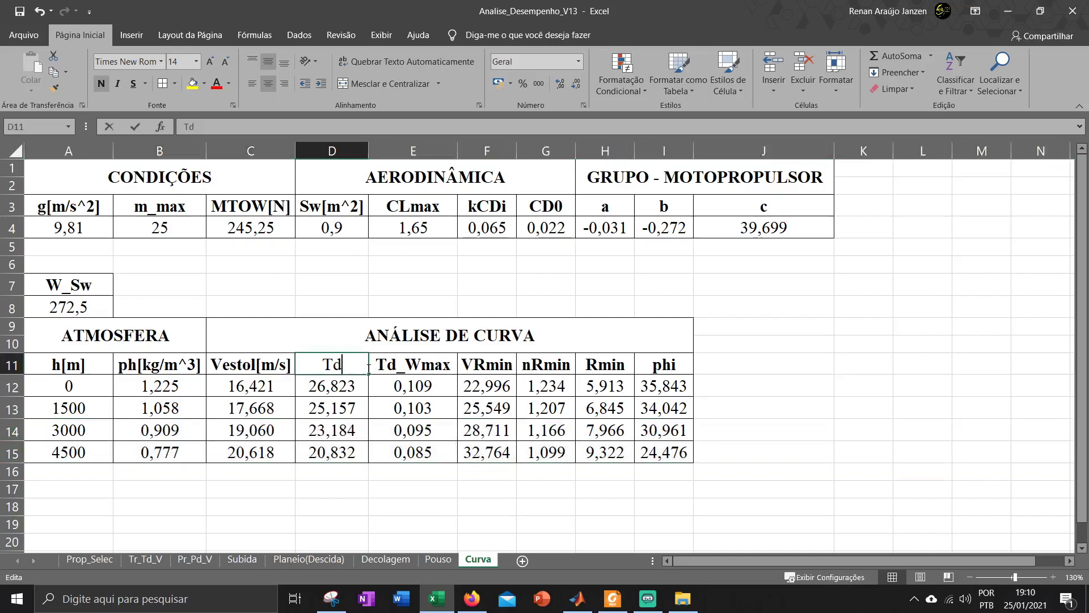
{"action": "type", "text": "[N]"}
{"action": "key", "text": "Return"}
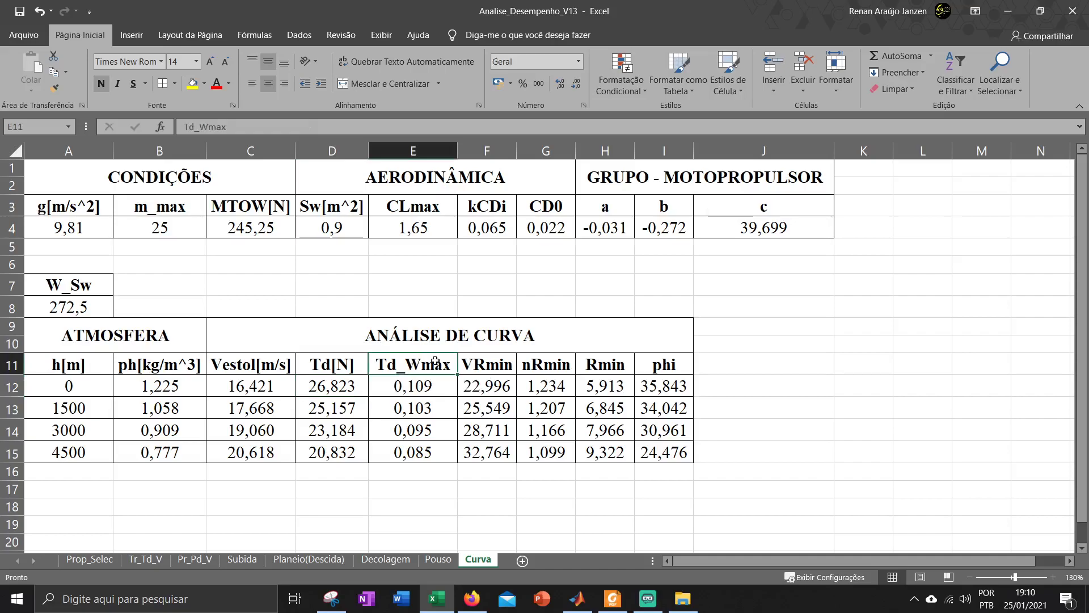
- Rename the header in F11 to Vrmin[m/s] and autofit column F to it
{"action": "double_click", "coordinate": [491, 365]}
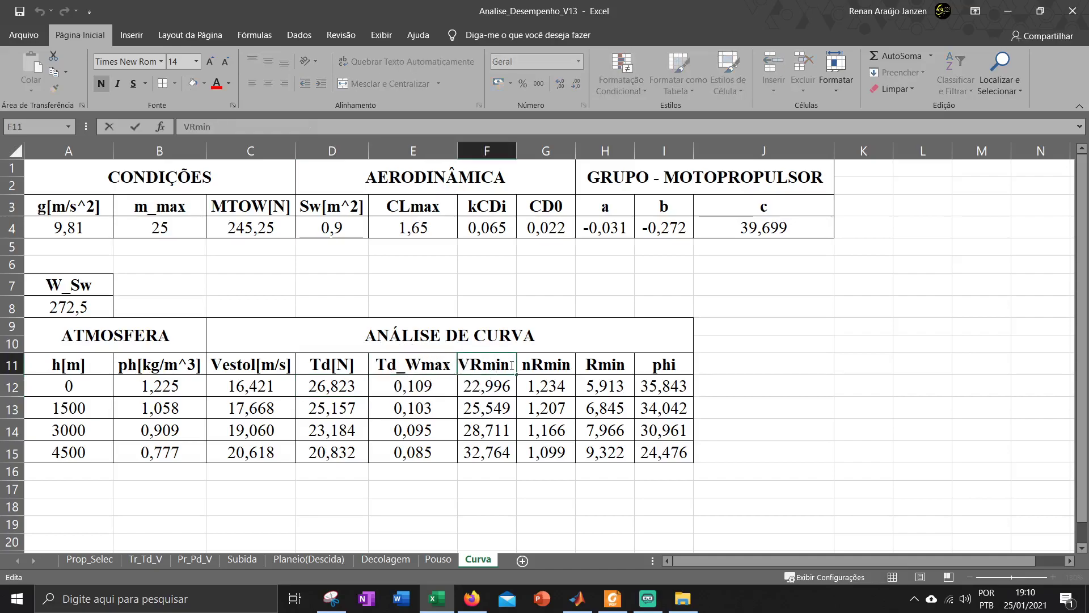
{"action": "key", "text": "BackSpace"}
{"action": "key", "text": "BackSpace"}
{"action": "key", "text": "BackSpace"}
{"action": "key", "text": "BackSpace"}
{"action": "type", "text": "rmin[m/s"}
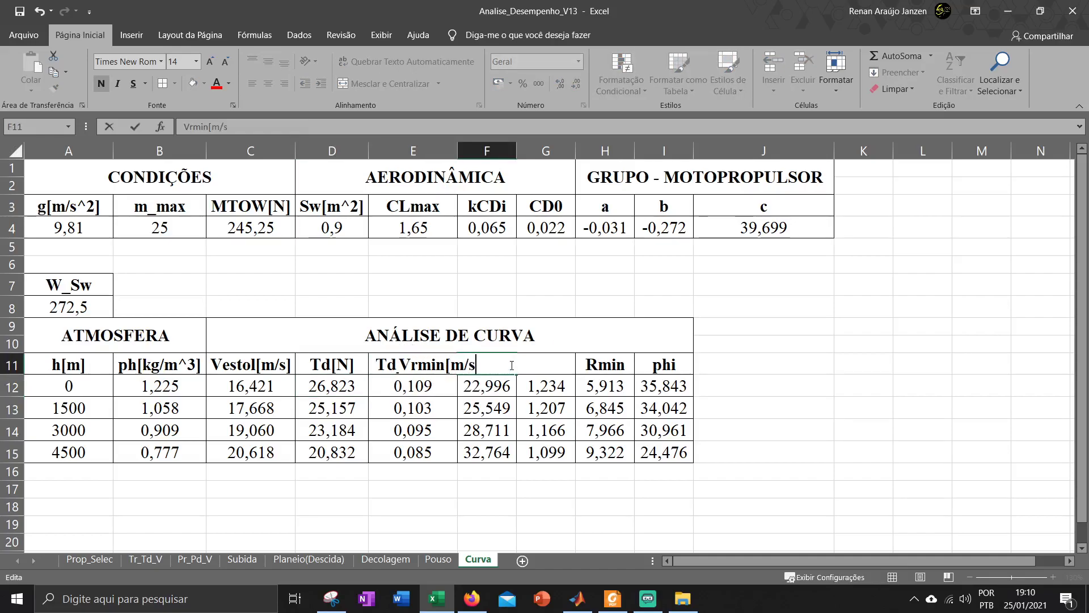
{"action": "key", "text": "Return"}
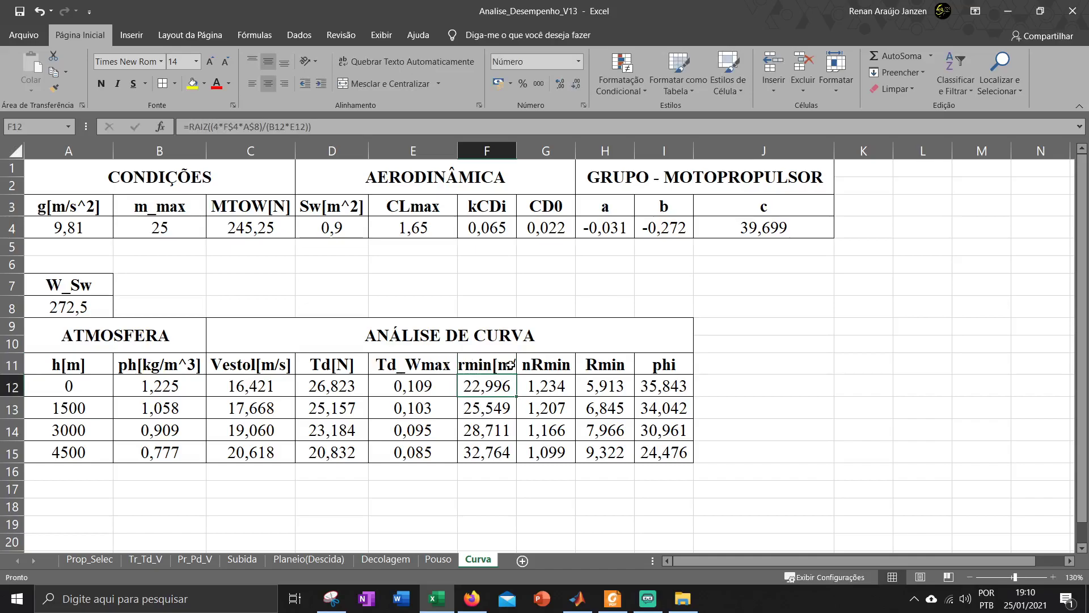
{"action": "double_click", "coordinate": [516, 151]}
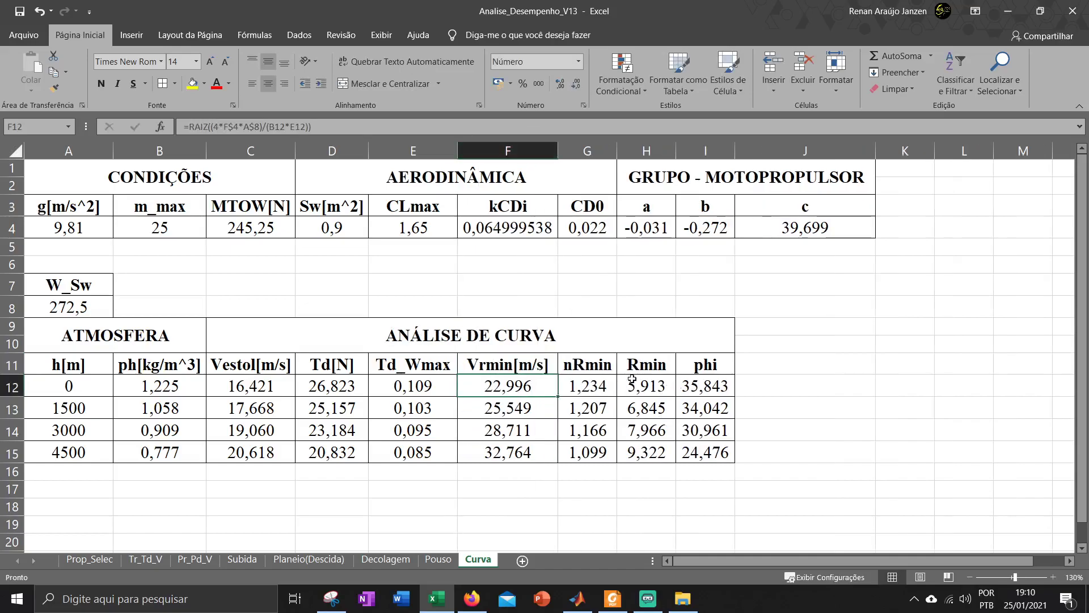
- Change the header in H11 to Rmin[m] with column H autofitted, and the header in I11 to phi[º]
{"action": "double_click", "coordinate": [667, 364]}
{"action": "type", "text": "[m]"}
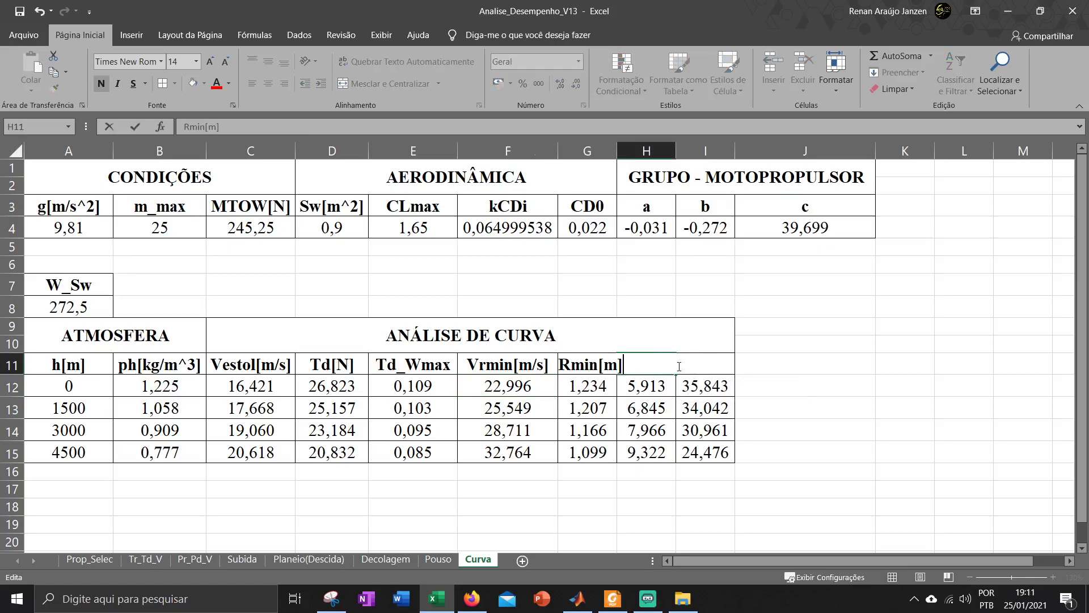
{"action": "key", "text": "Return"}
{"action": "double_click", "coordinate": [676, 150]}
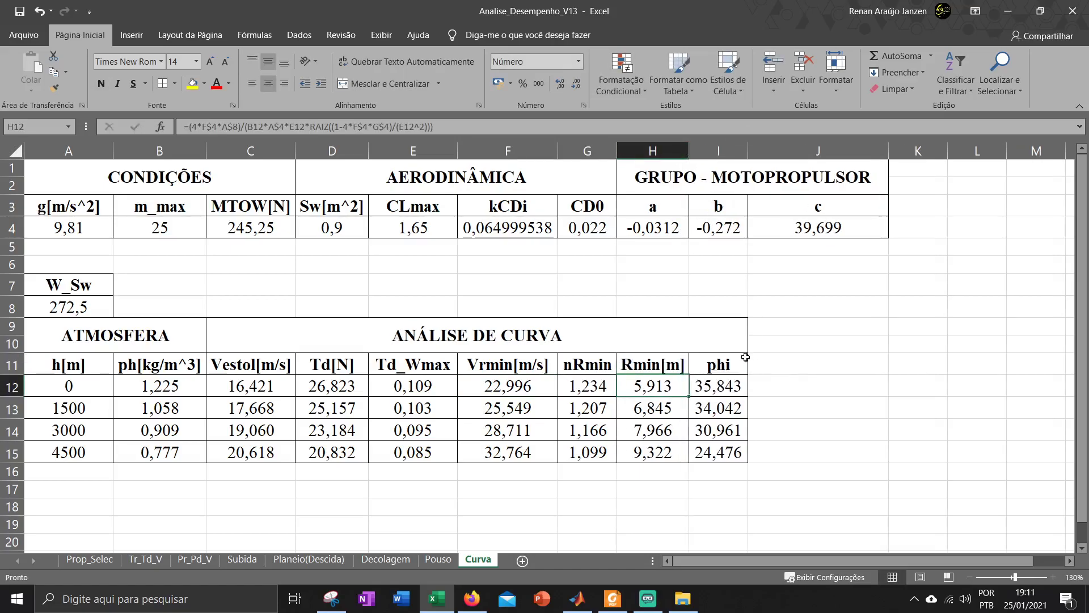
{"action": "double_click", "coordinate": [745, 358]}
{"action": "type", "text": "[º]"}
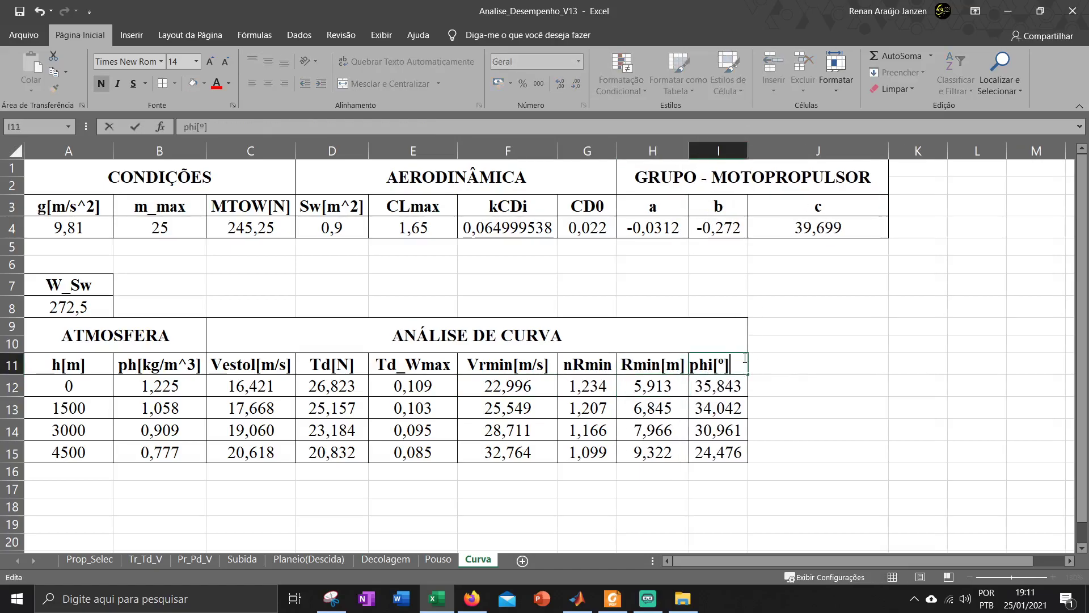
{"action": "key", "text": "Return"}
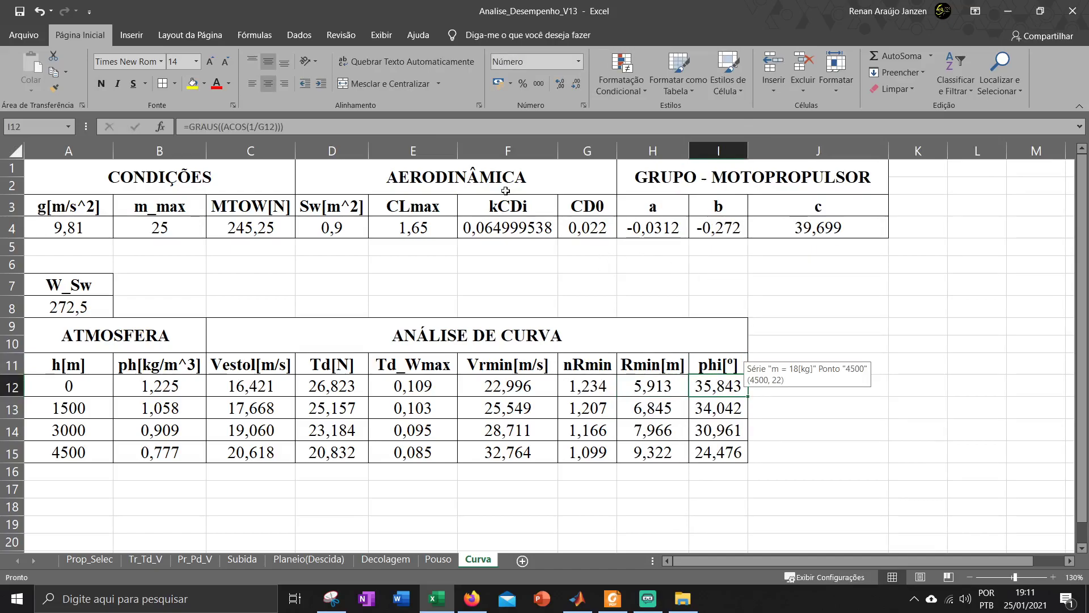
- Add the kilogram unit to the maximum mass header in B3 so it reads m_max[kg]
{"action": "double_click", "coordinate": [194, 207]}
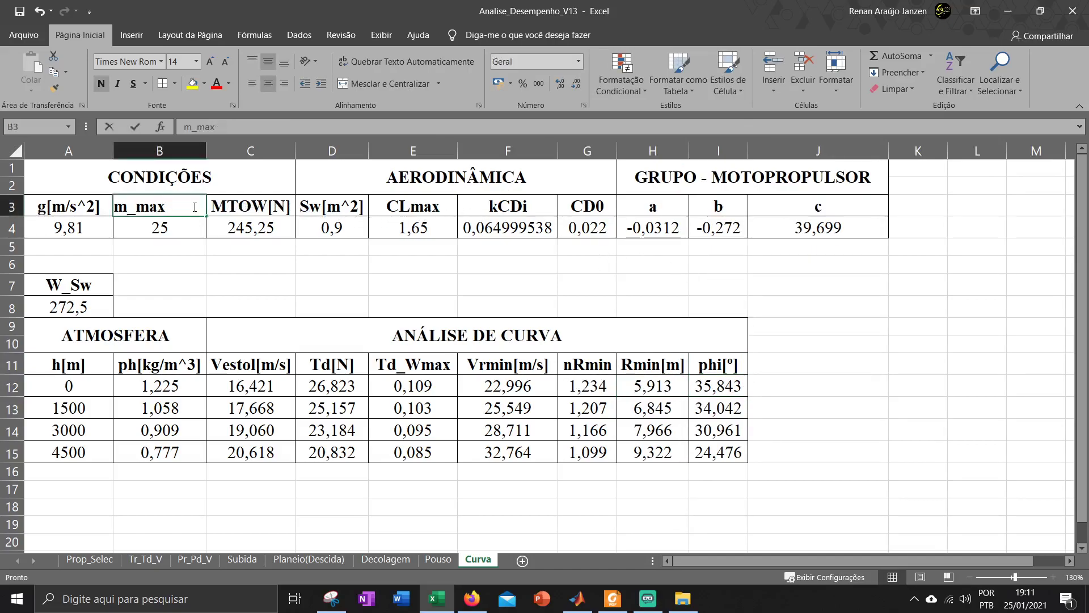
{"action": "type", "text": "[kh"}
{"action": "key", "text": "BackSpace"}
{"action": "type", "text": "h"}
{"action": "key", "text": "BackSpace"}
{"action": "type", "text": "g]"}
{"action": "key", "text": "Return"}
- On the Pouso sheet, correct the gravity header in C10 to g[m/s^2], autofit column C, and return to the Curva sheet
{"action": "left_click", "coordinate": [431, 560]}
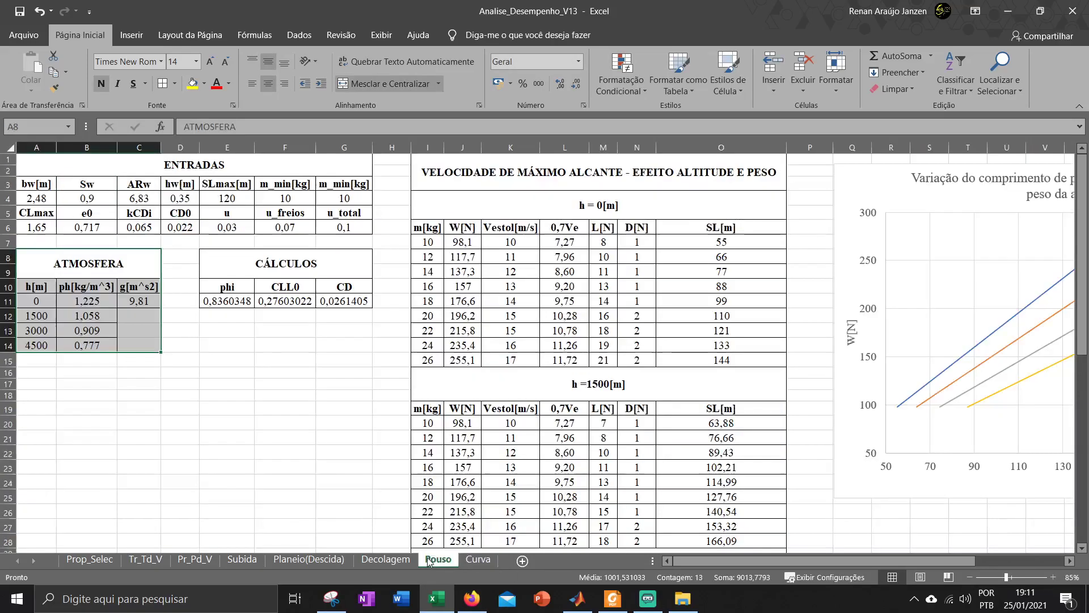
{"action": "double_click", "coordinate": [148, 289]}
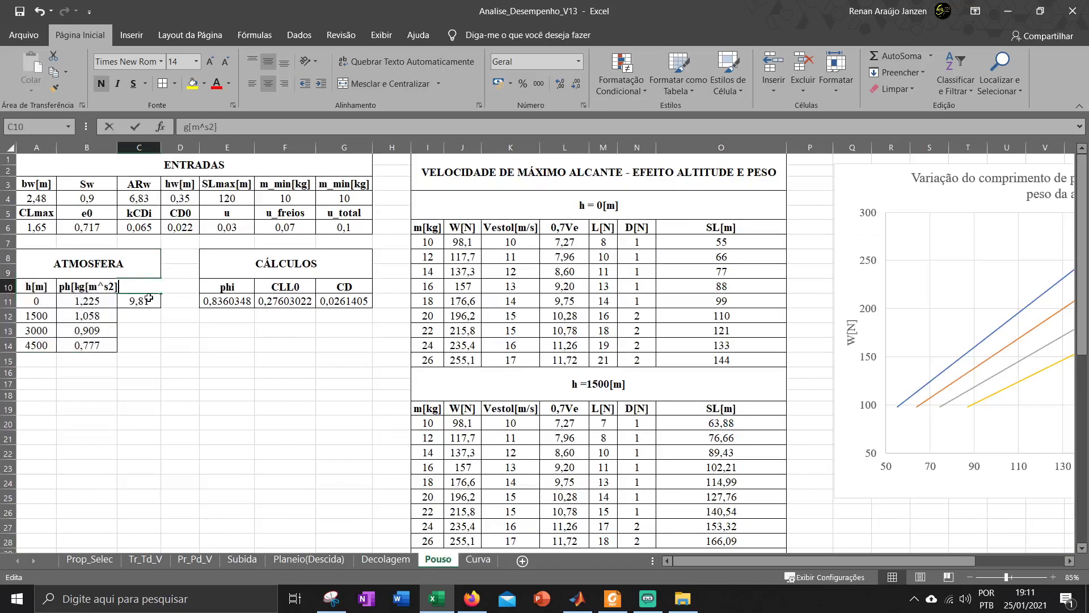
{"action": "key", "text": "BackSpace"}
{"action": "type", "text": "/s^"}
{"action": "key", "text": "Return"}
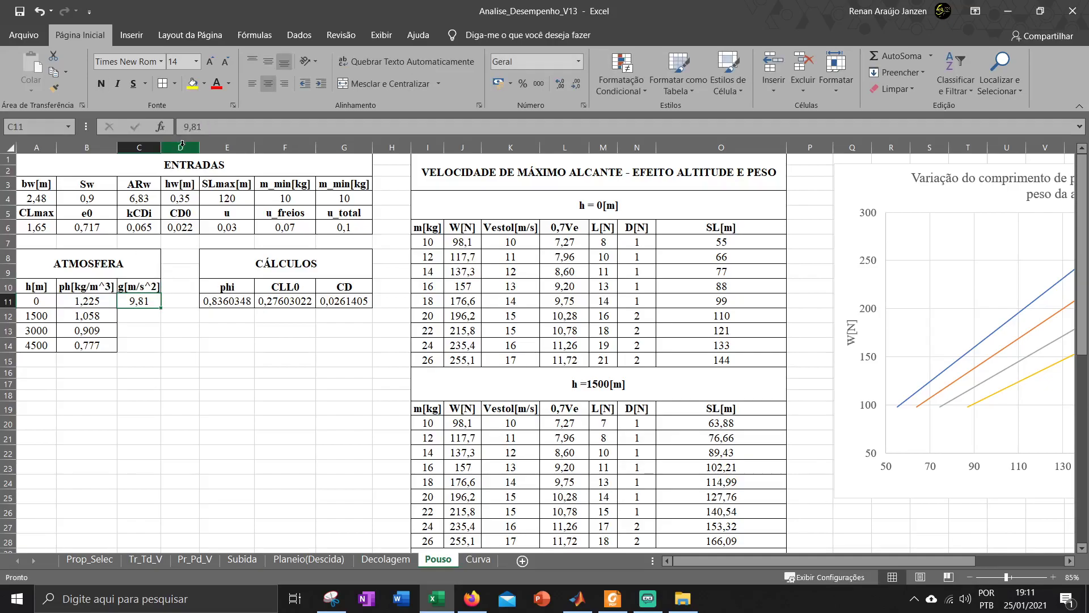
{"action": "double_click", "coordinate": [161, 147]}
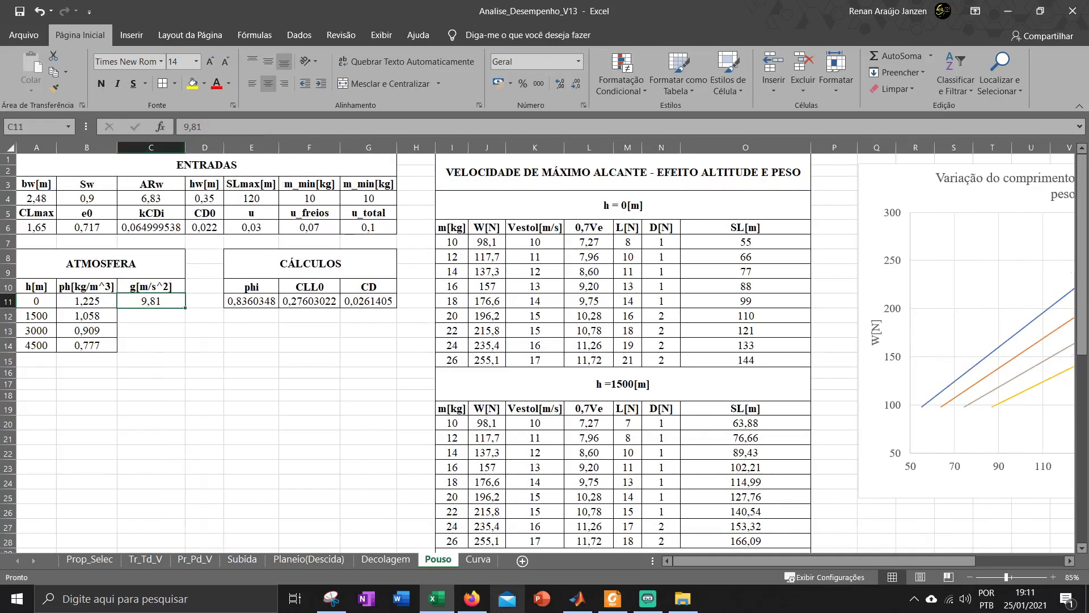
{"action": "left_click", "coordinate": [477, 558]}
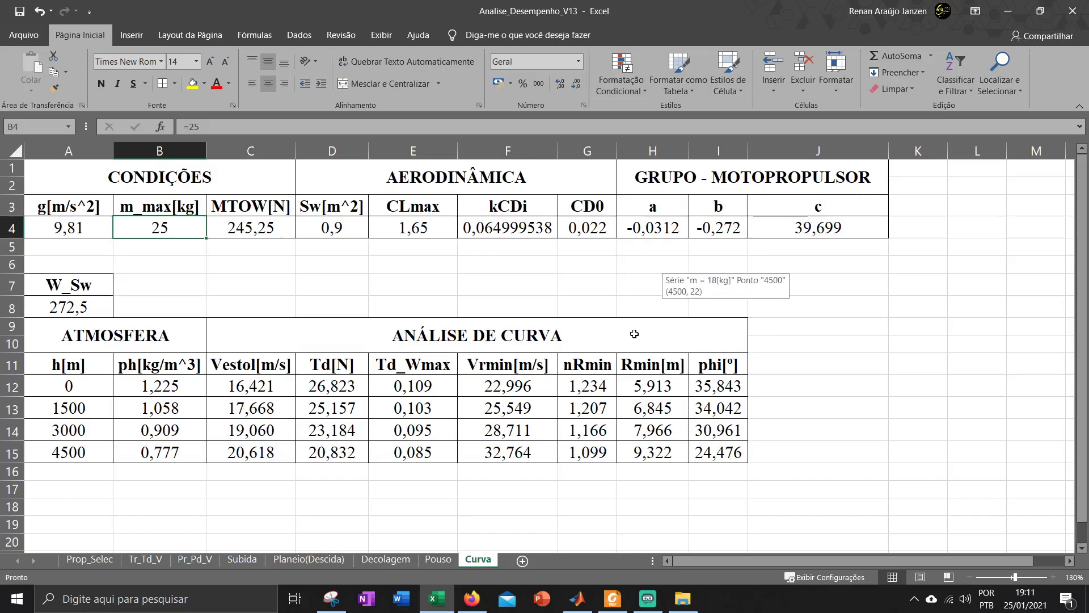